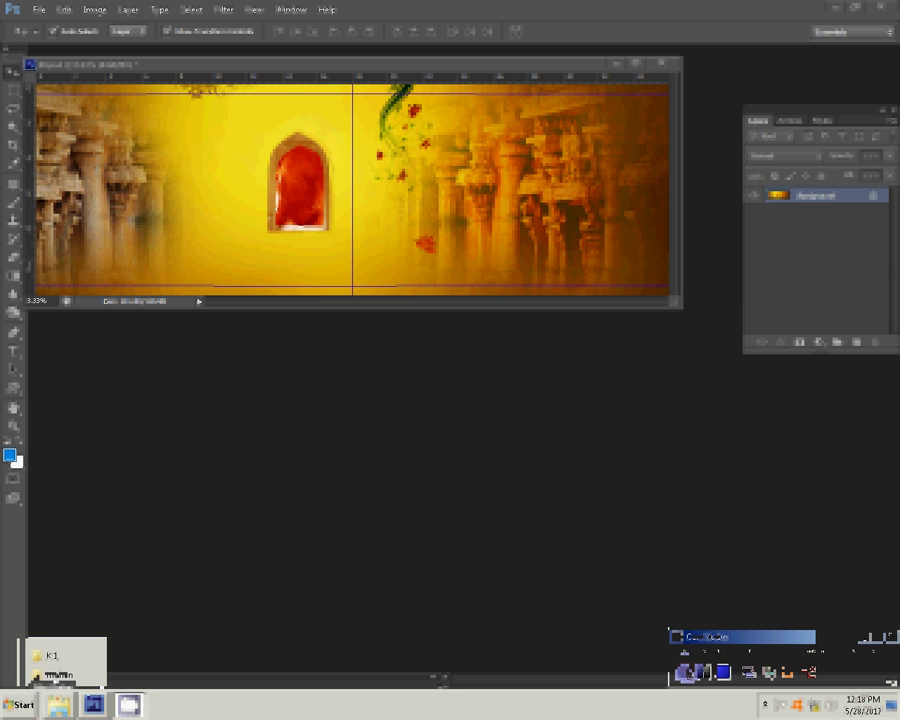
Select six DSC wedding photos in the mohan folder and drag them into Photoshop
click(58, 676)
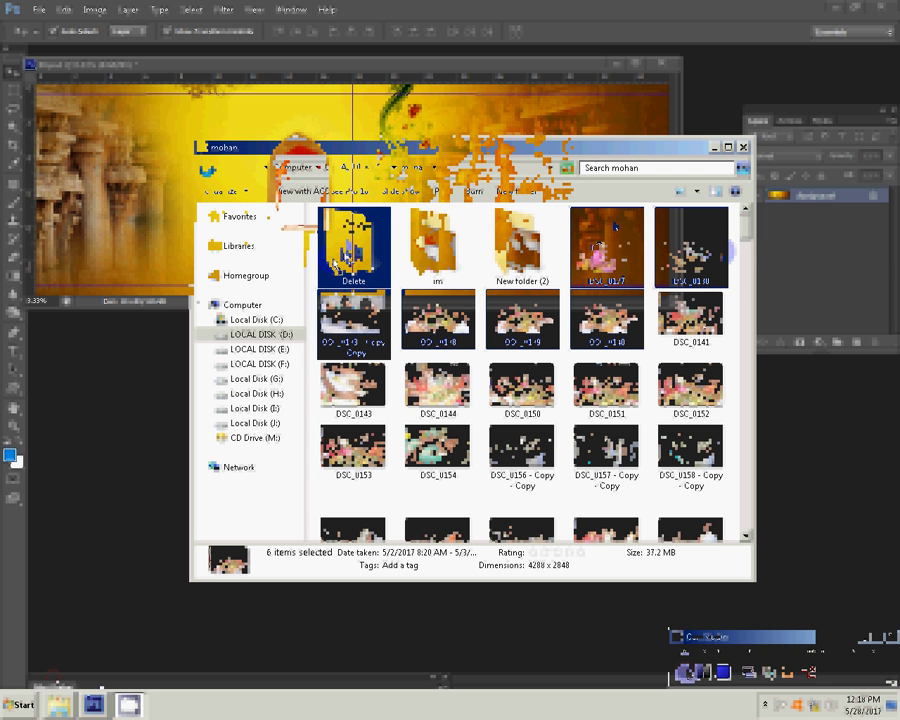
drag(614, 228, 340, 250)
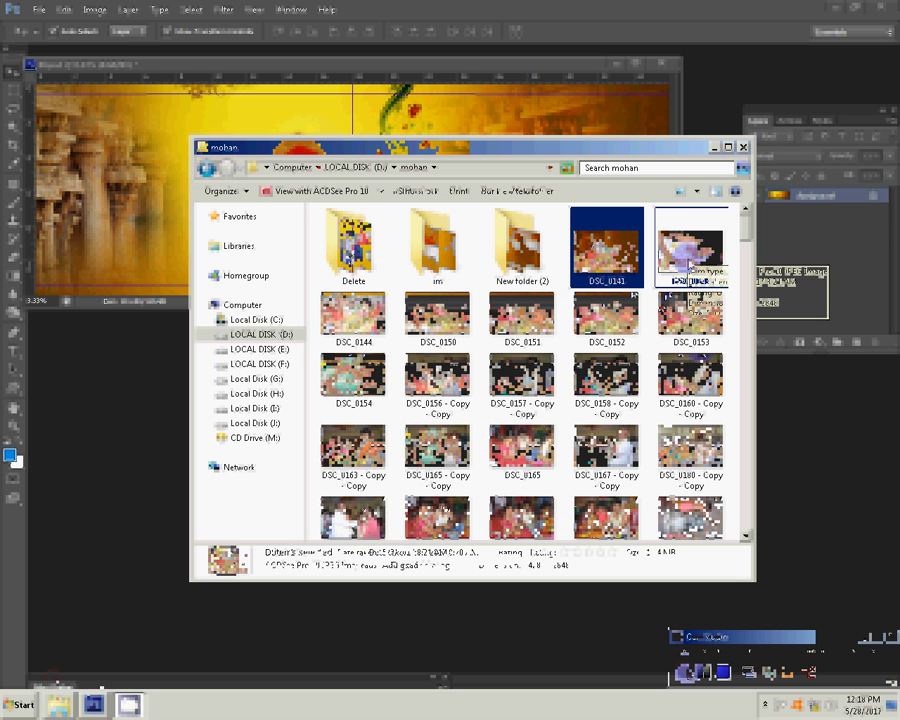
key(shift+Right)
key(shift+Right)
key(shift+Right)
key(shift+Right)
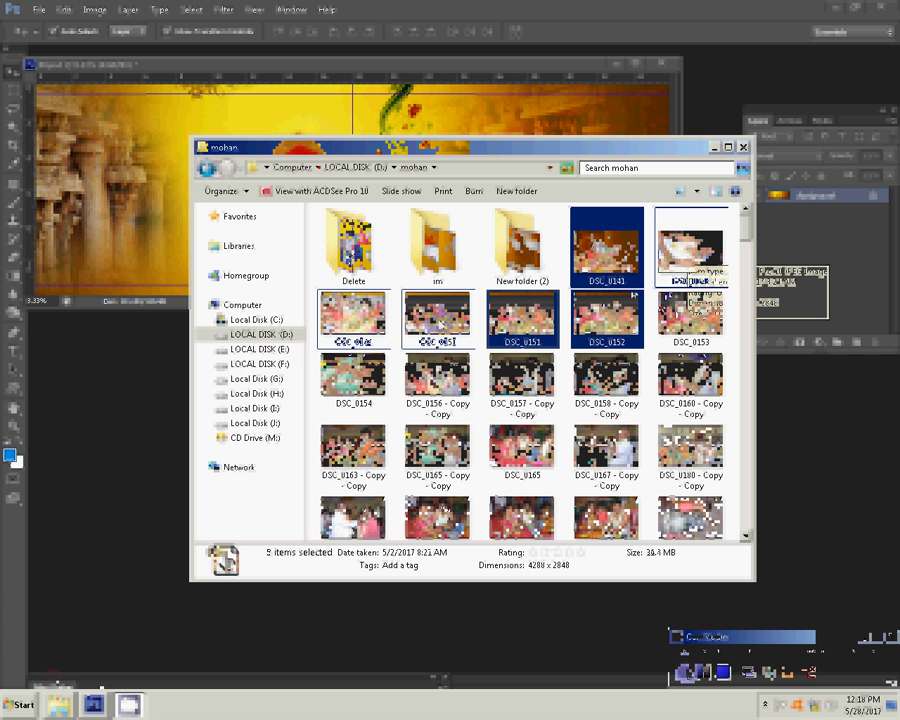
key(shift+Right)
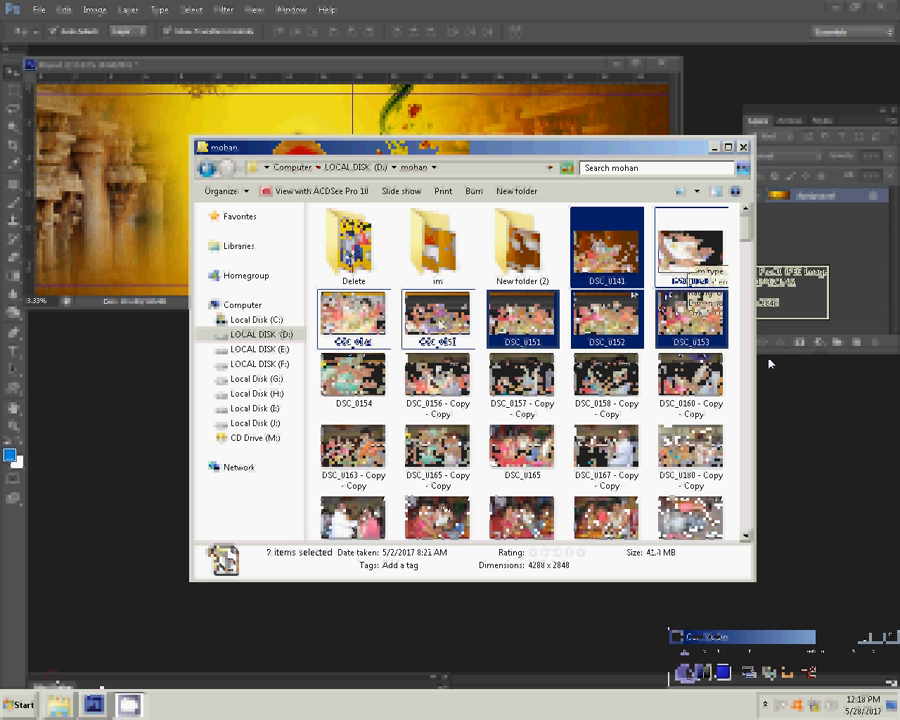
key(shift+Left)
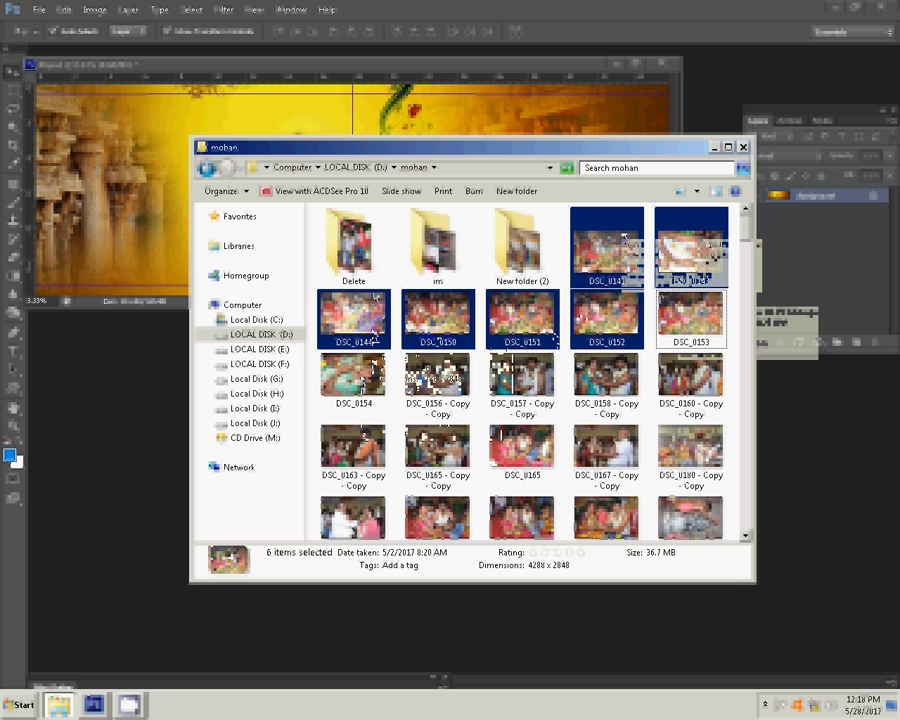
ctrl+click(607, 315)
ctrl+click(365, 382)
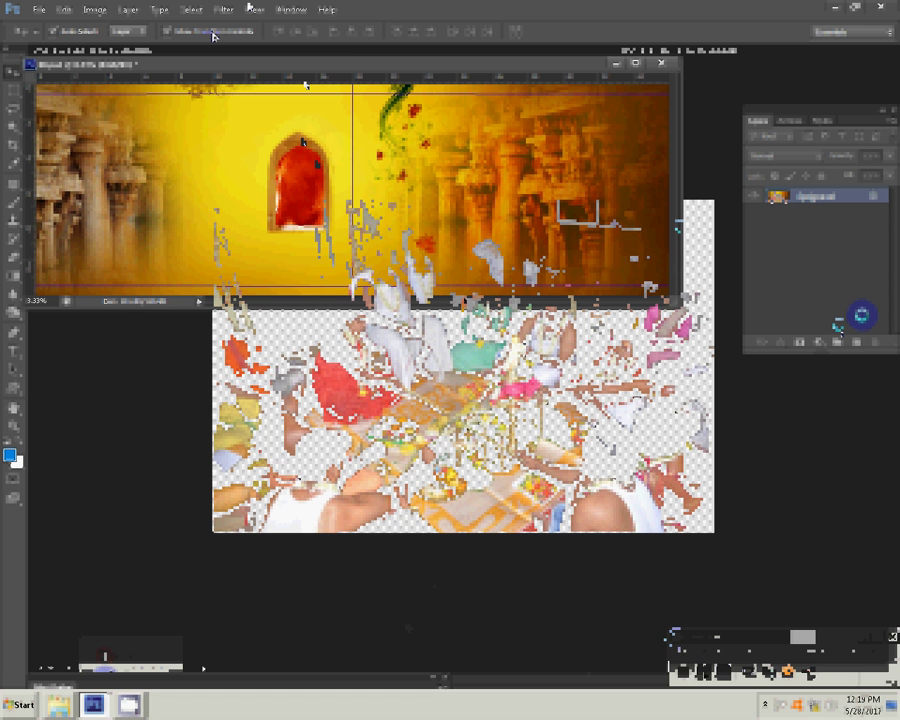
Resize the ceremony photo to 8 inches wide at 300 ppi
click(190, 10)
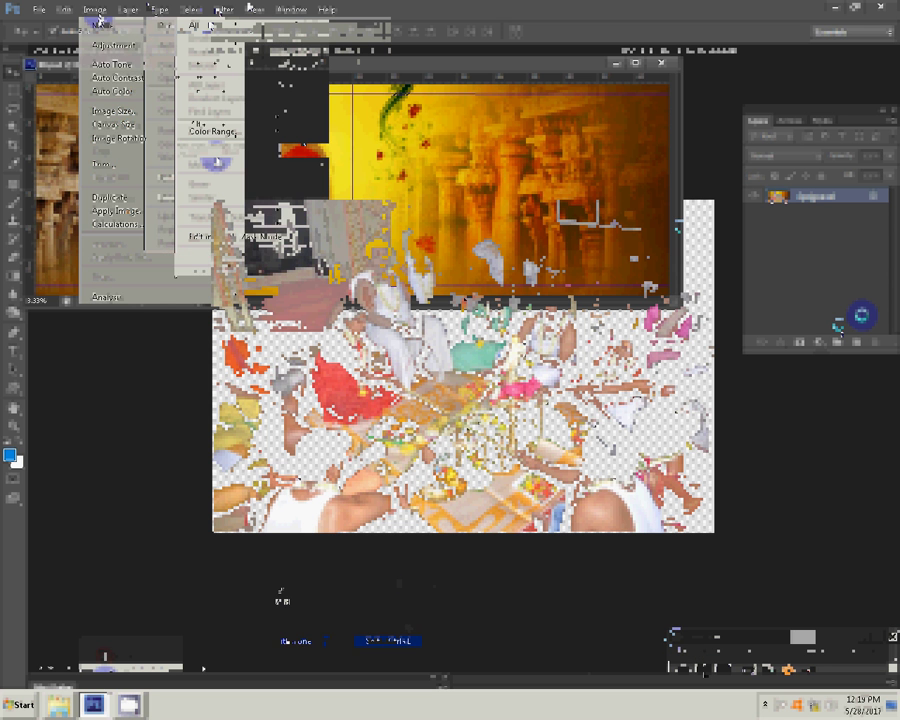
mouse_move(95, 9)
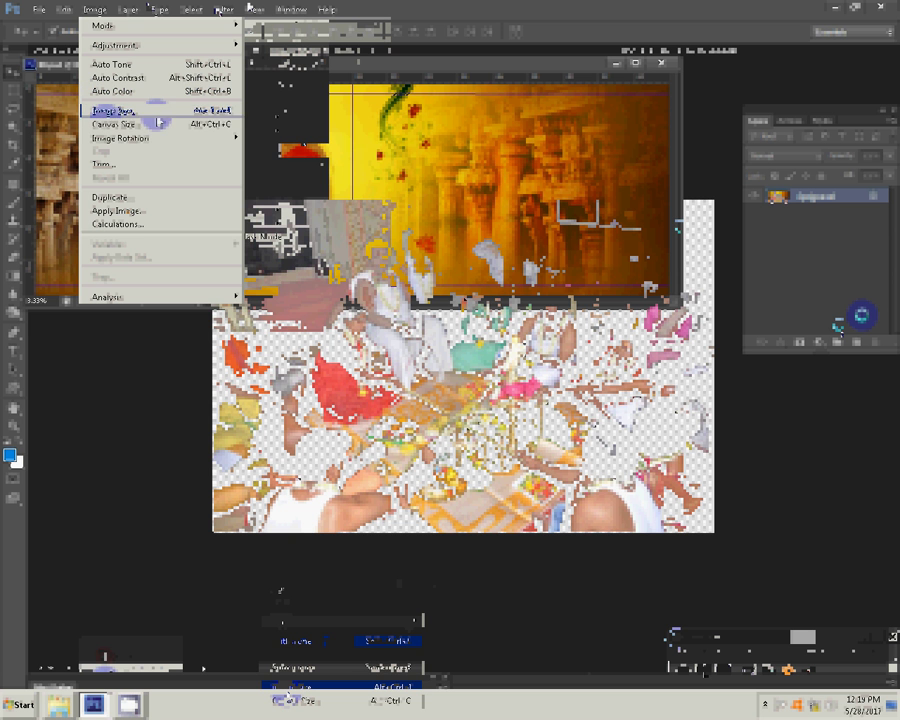
click(231, 117)
double_click(308, 207)
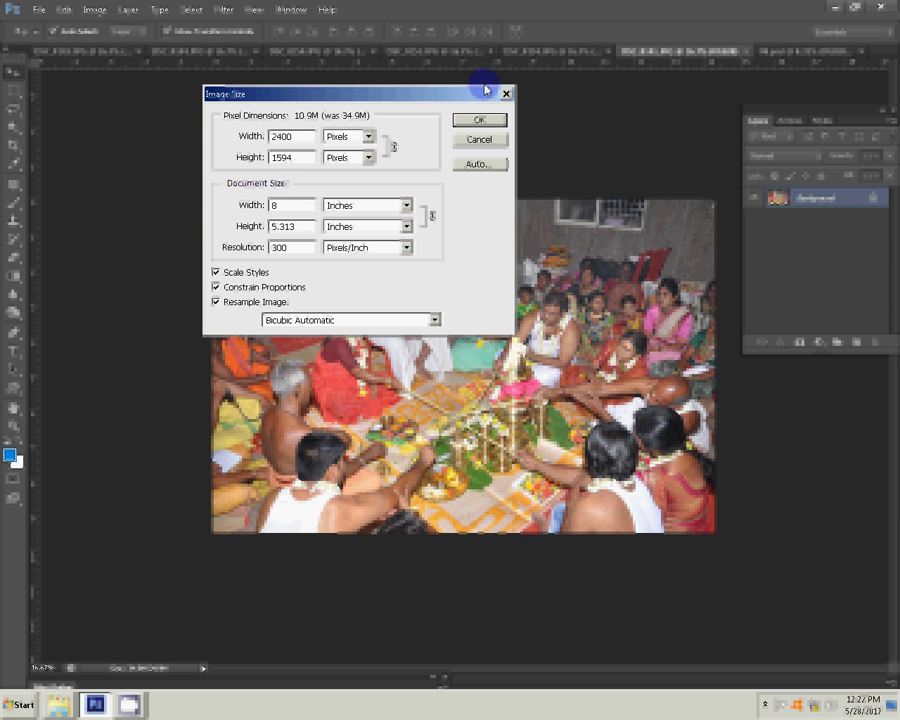
click(479, 120)
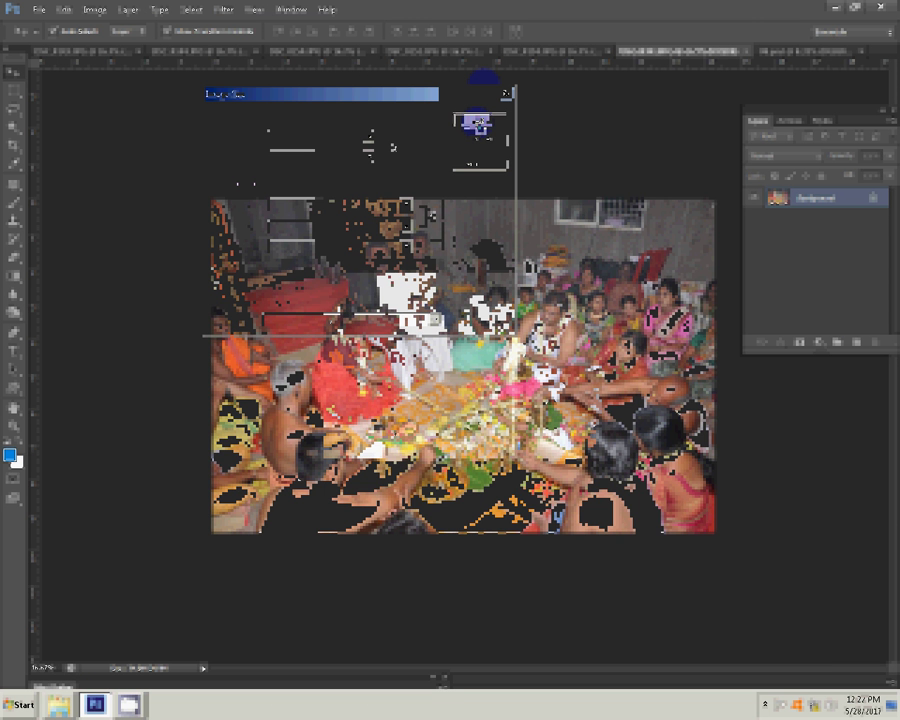
Copy the entire ceremony photo and close DSC_0141 without saving
click(190, 10)
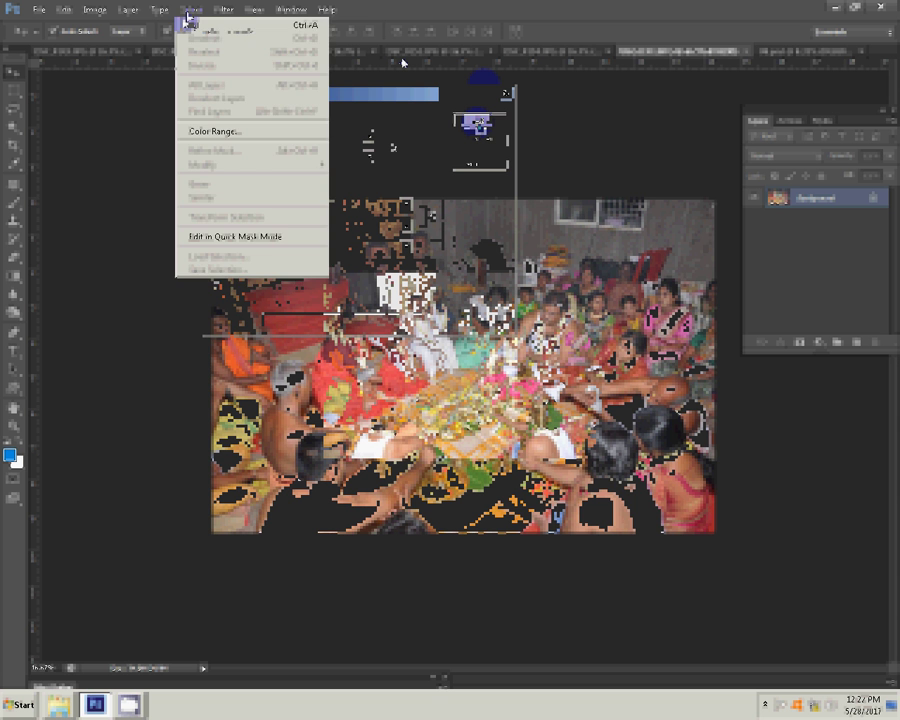
click(316, 25)
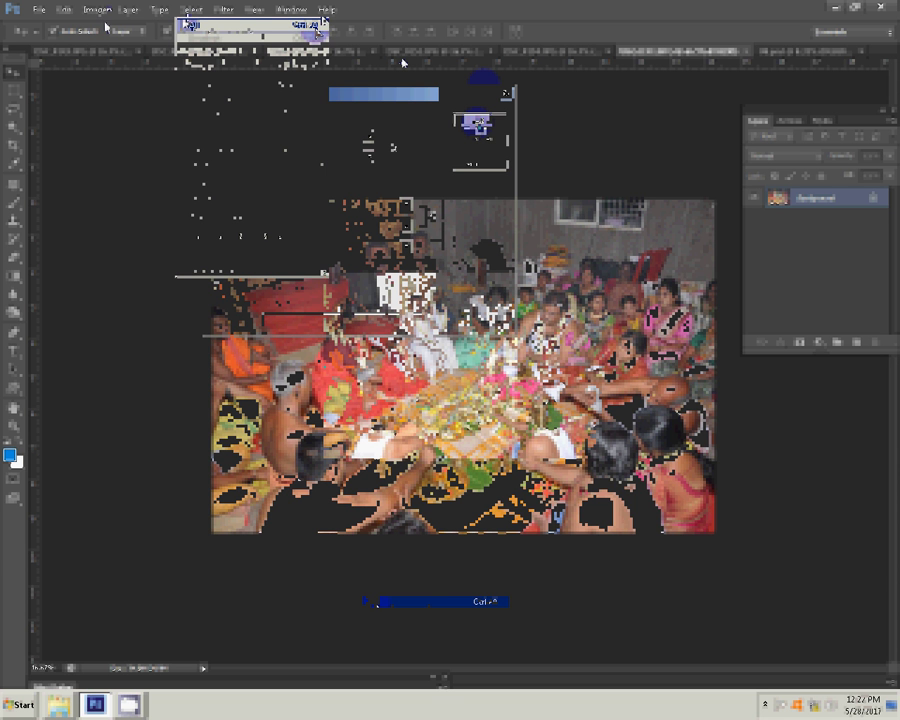
click(66, 11)
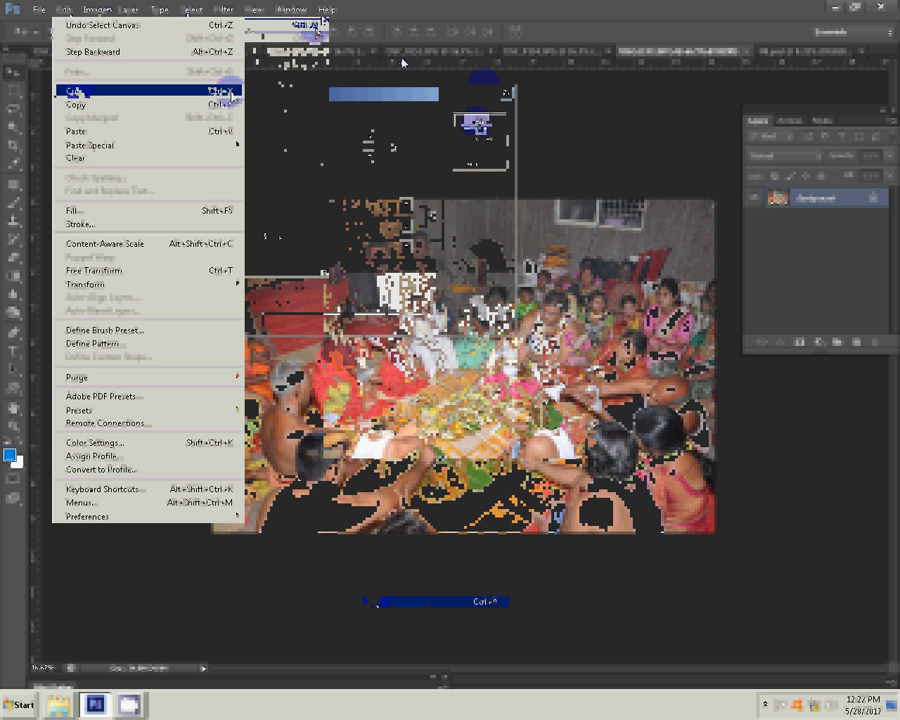
key(ctrl+w)
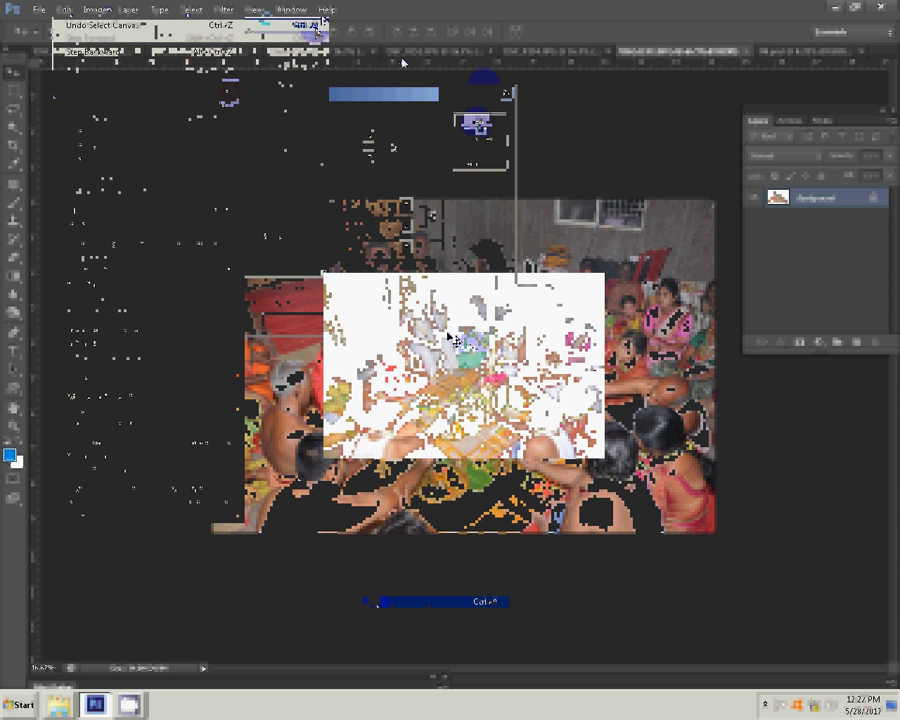
click(449, 265)
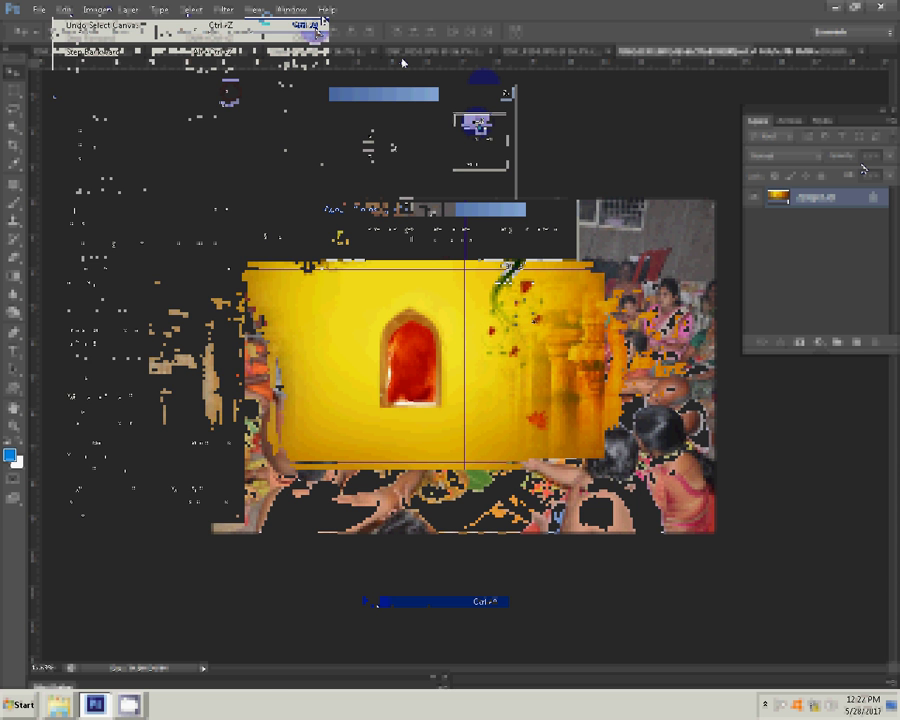
Paste the ceremony photo onto the temple template and position it
click(63, 9)
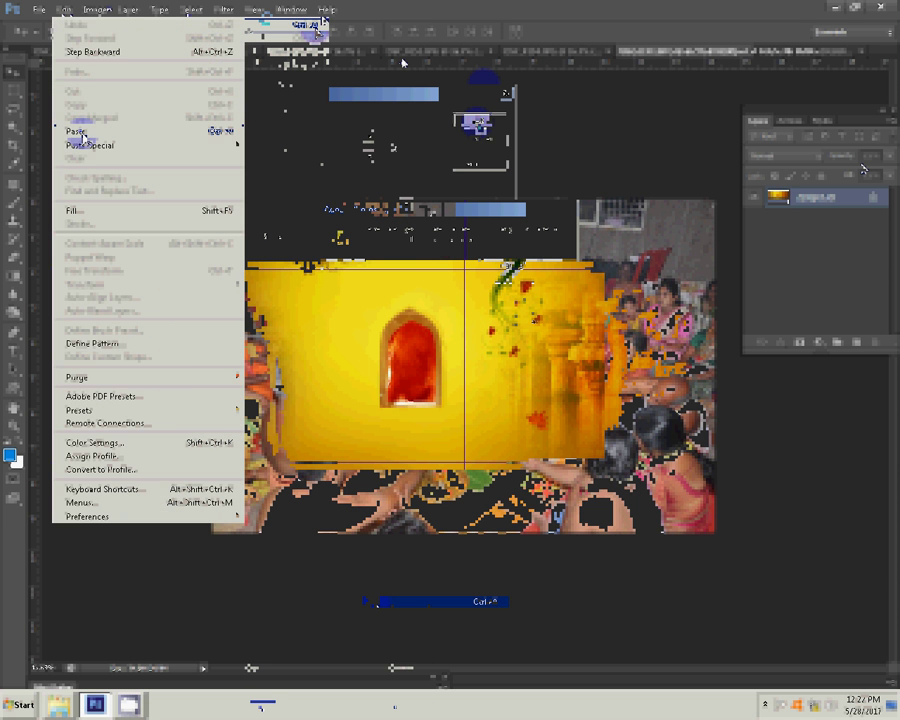
click(80, 131)
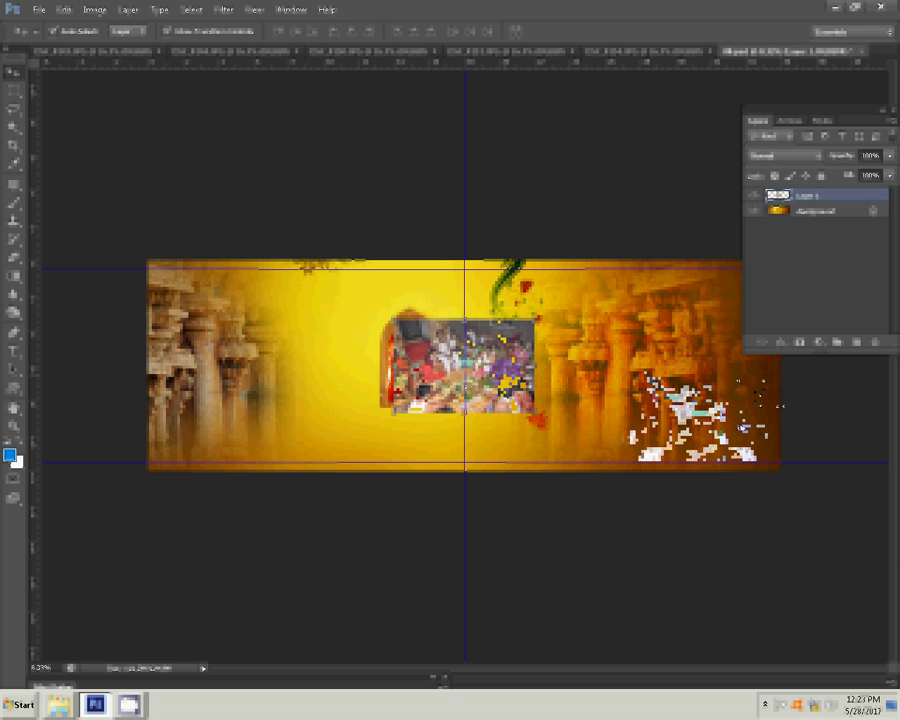
drag(760, 420, 770, 415)
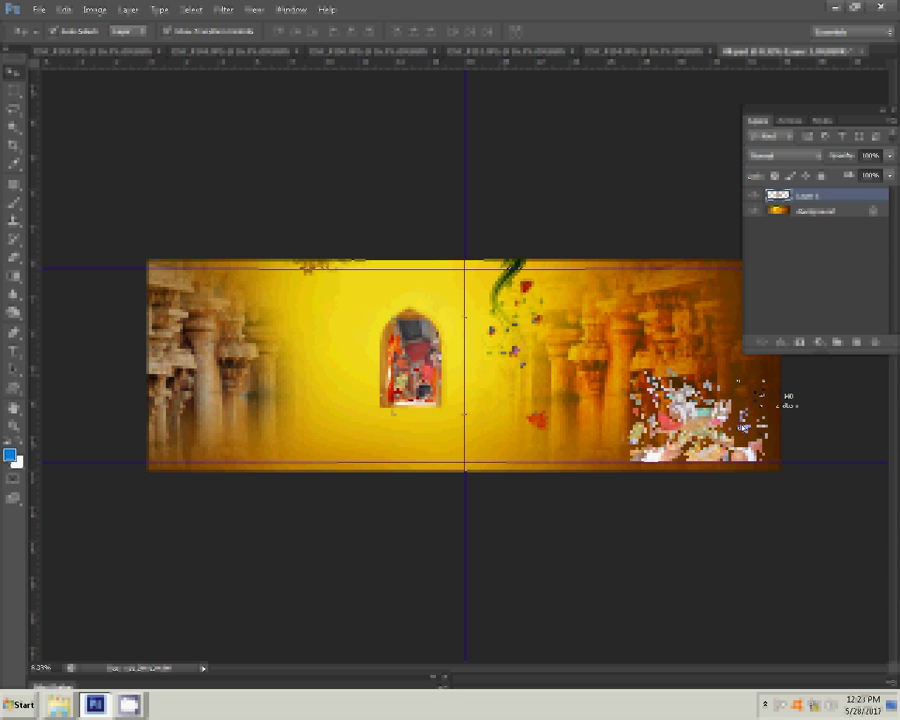
drag(760, 396, 741, 428)
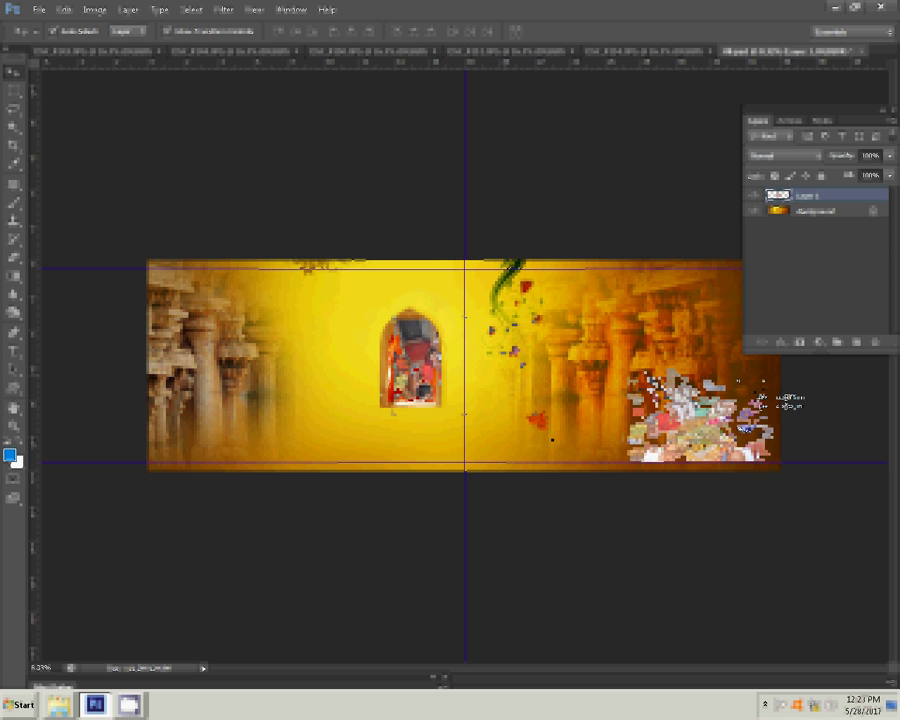
click(634, 55)
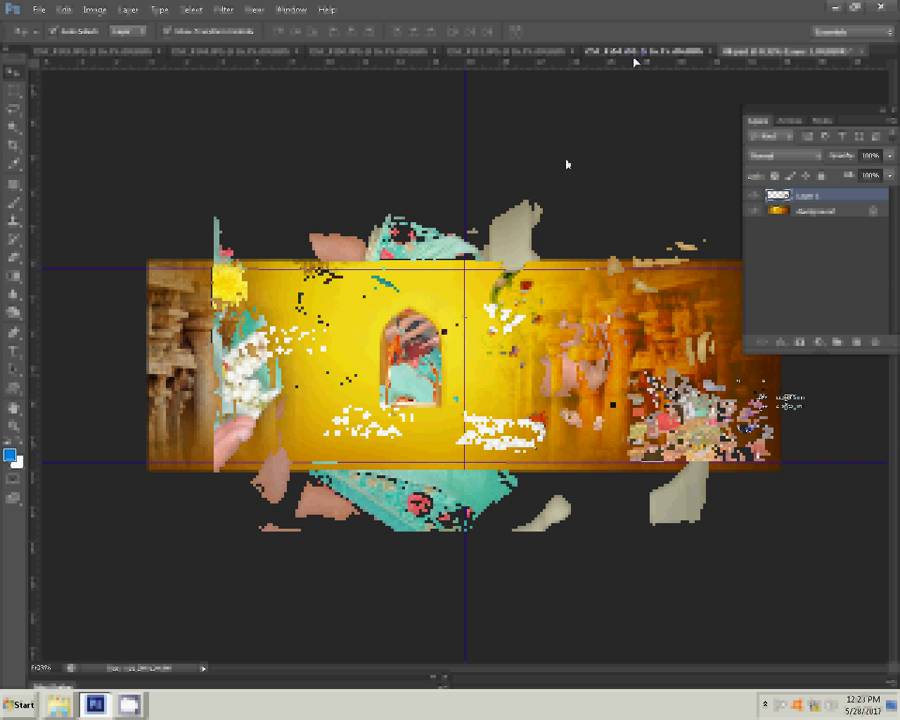
Rotate the bride photo 90° CCW upright and launch Imagenomic Portraiture on it
click(94, 9)
mouse_move(120, 138)
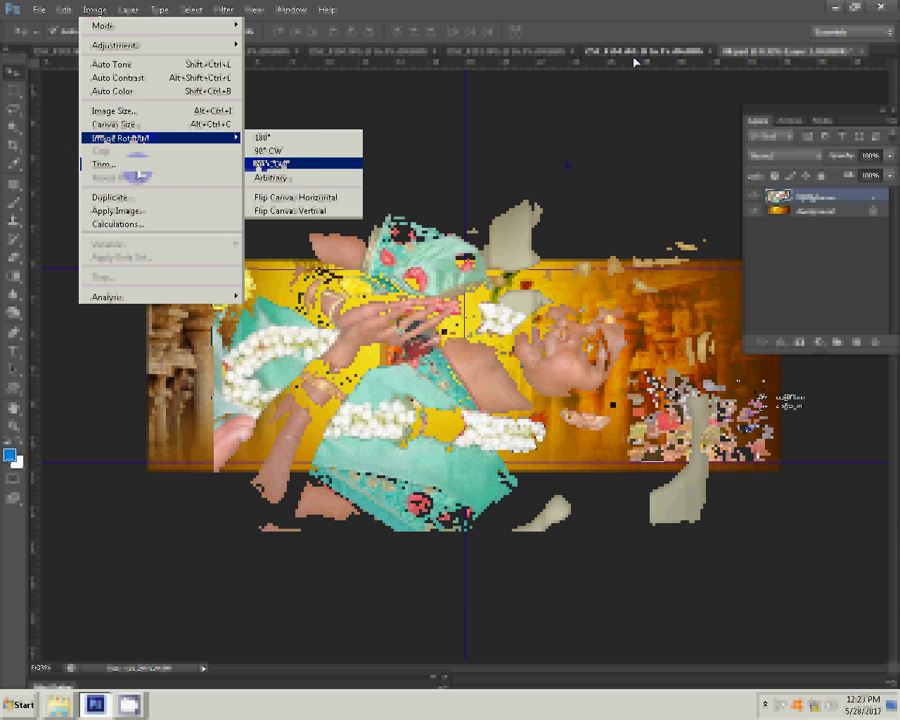
key(Return)
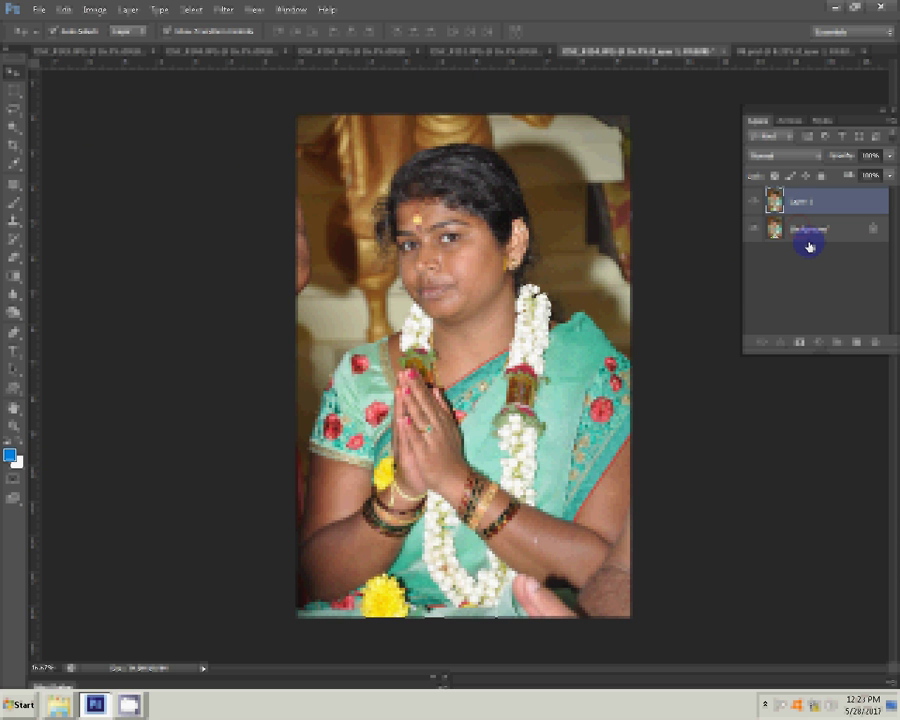
click(222, 9)
mouse_move(247, 291)
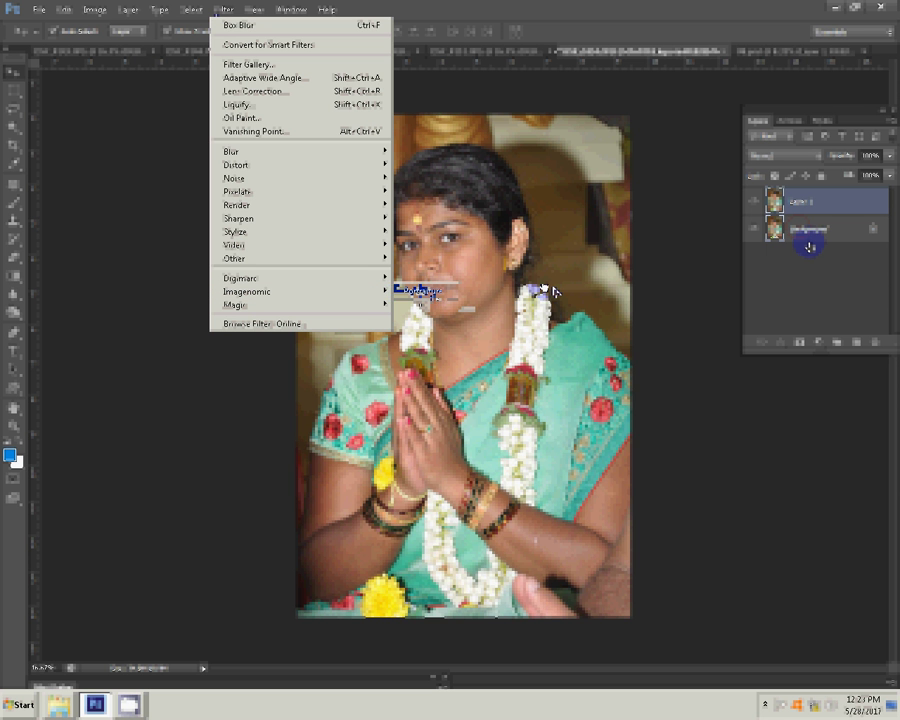
click(420, 290)
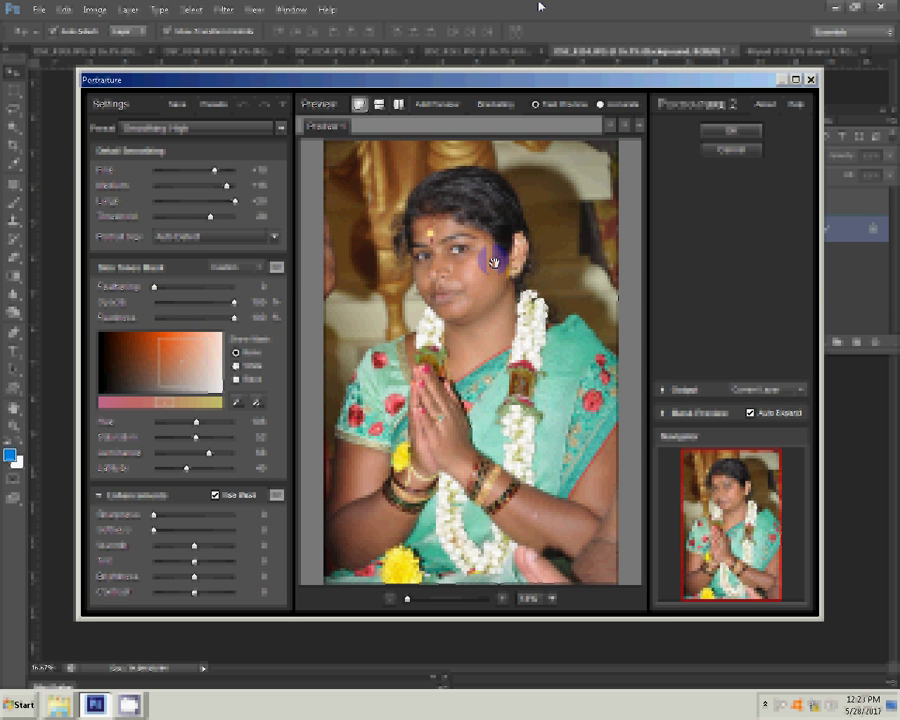
Accept the Portraiture dialog to smooth the skin on the bride's portrait
click(670, 77)
click(740, 133)
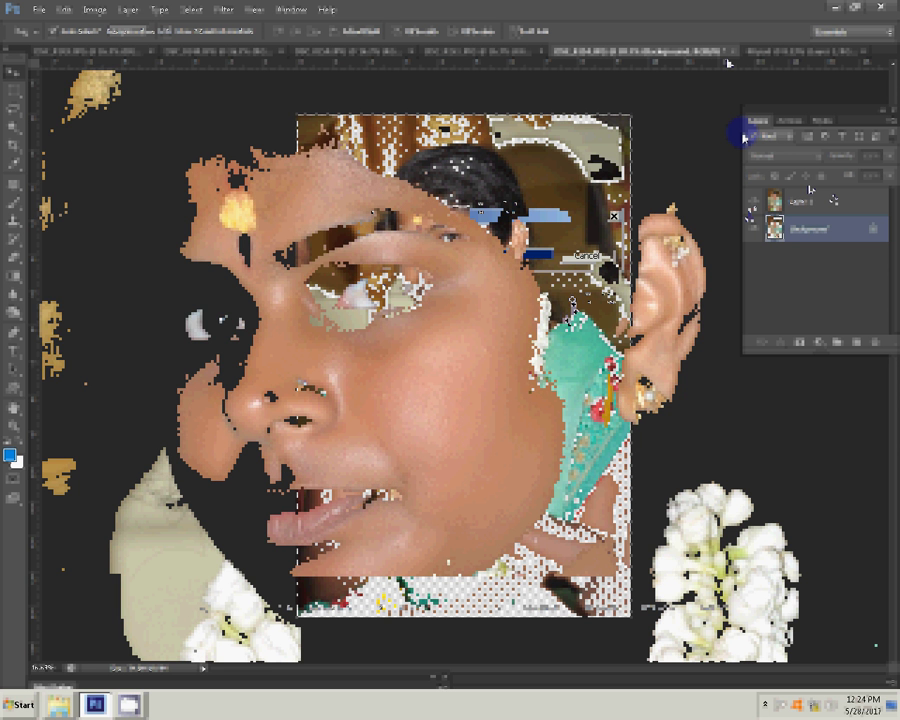
Fit the bride photo on screen, close it without saving, and return to the Move tool
right_click(543, 300)
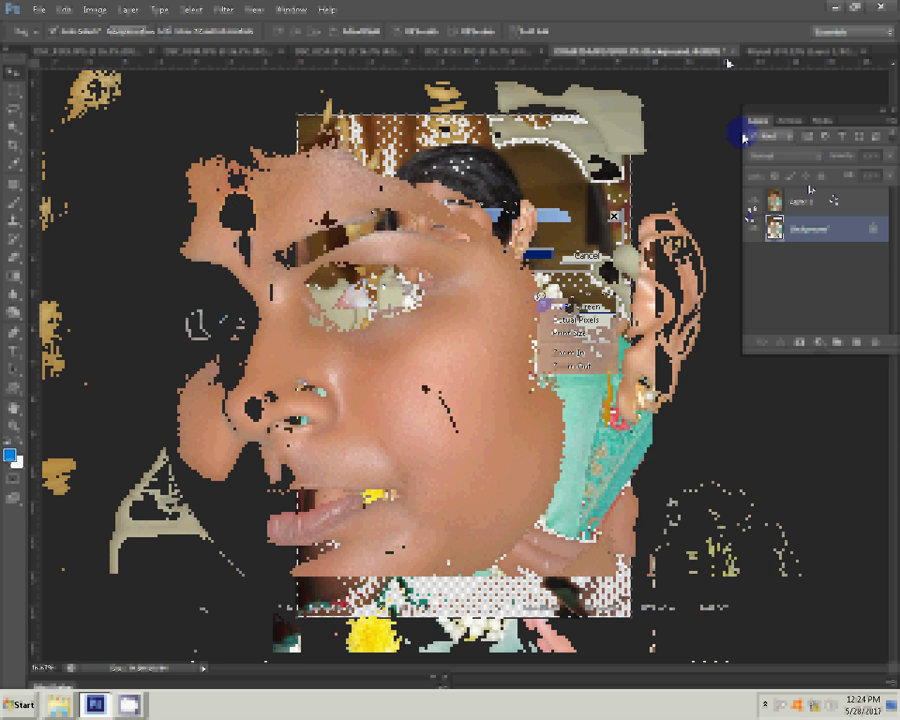
click(567, 306)
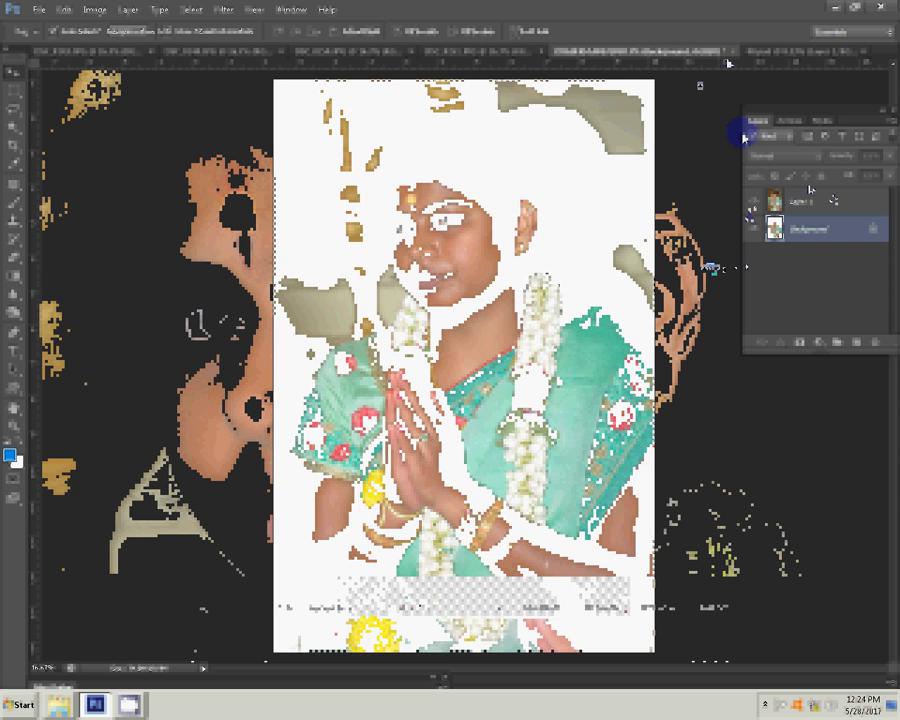
click(729, 51)
click(446, 263)
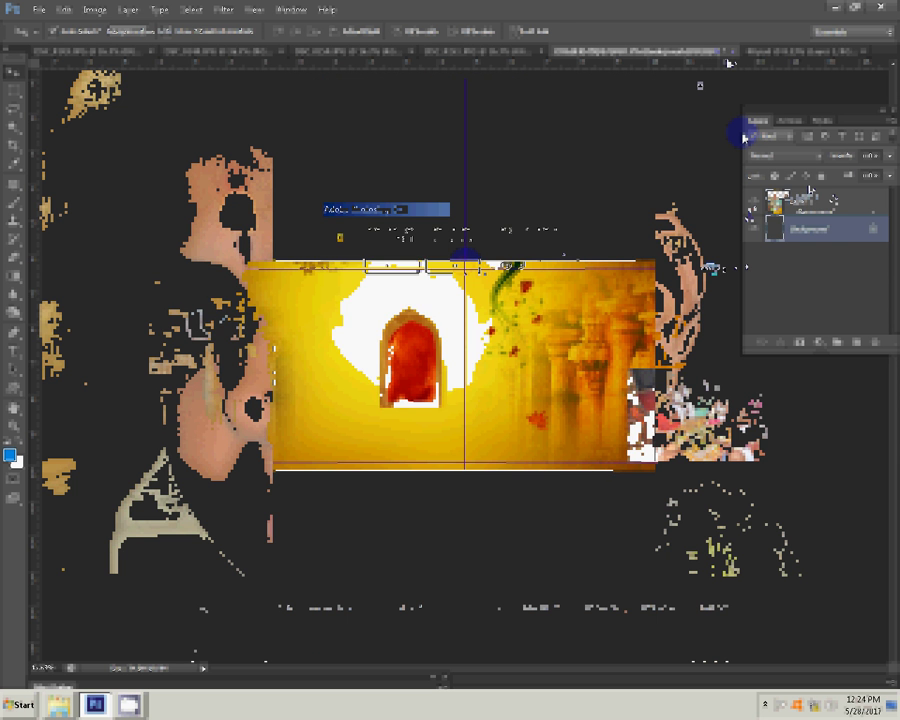
key(z)
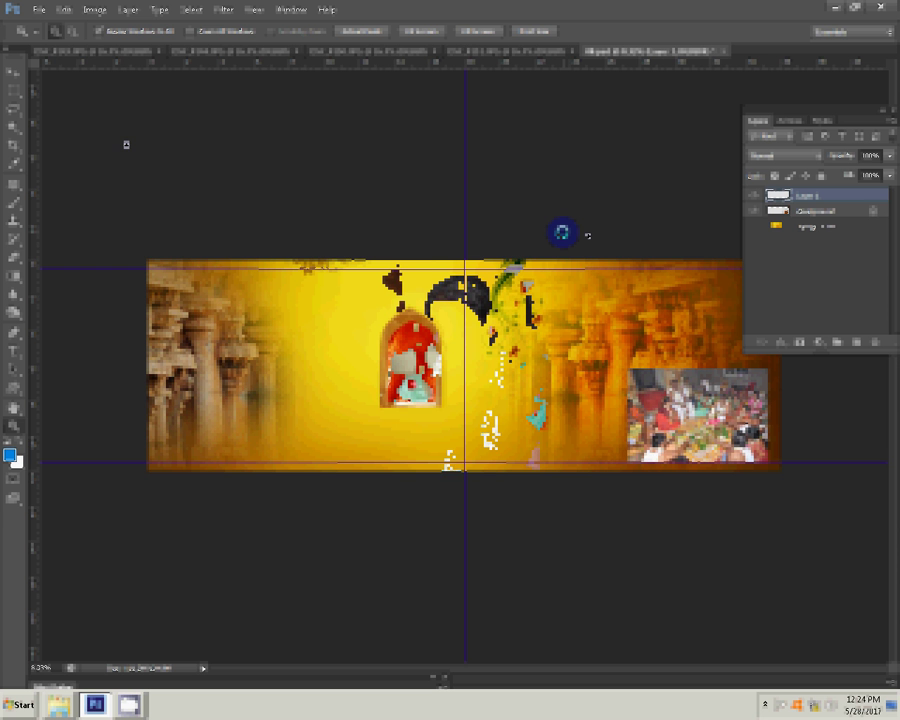
click(14, 78)
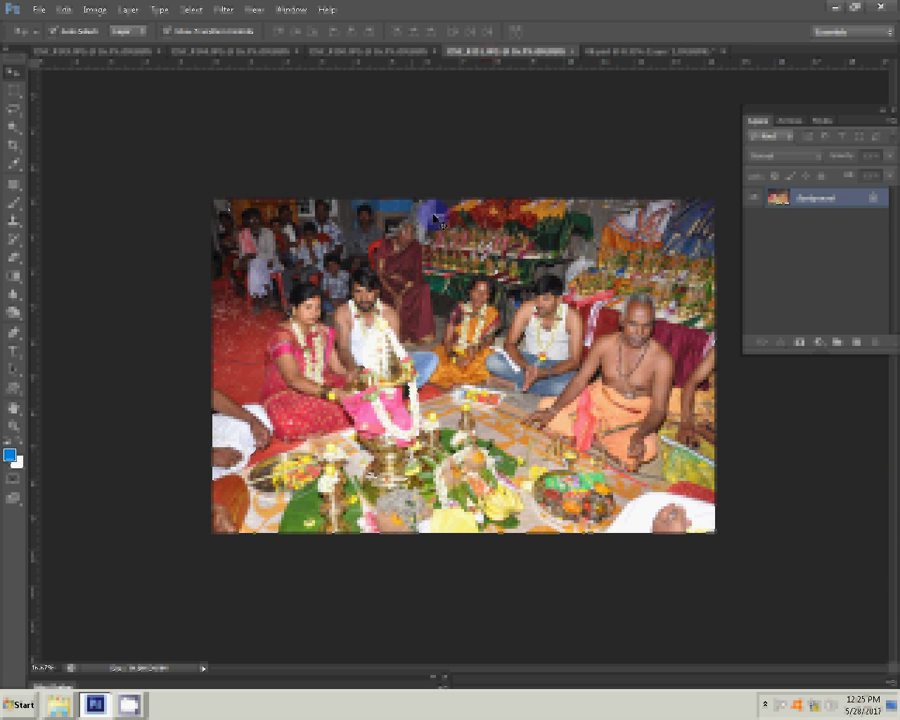
Resize the first ceremony photo to 8 inches wide and close it without saving
key(ctrl+alt+i)
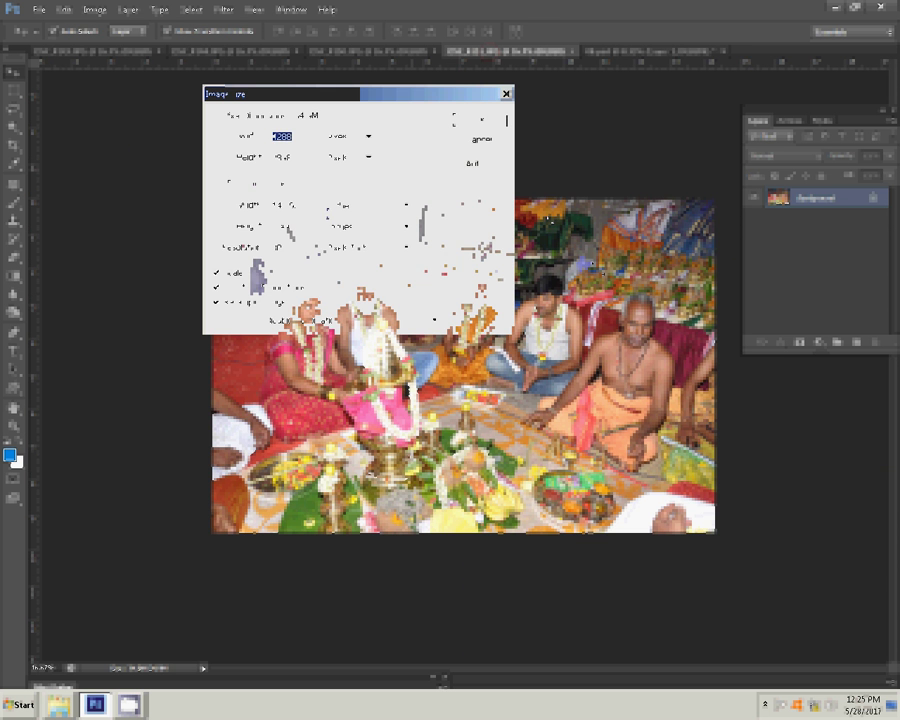
double_click(245, 210)
text(8)
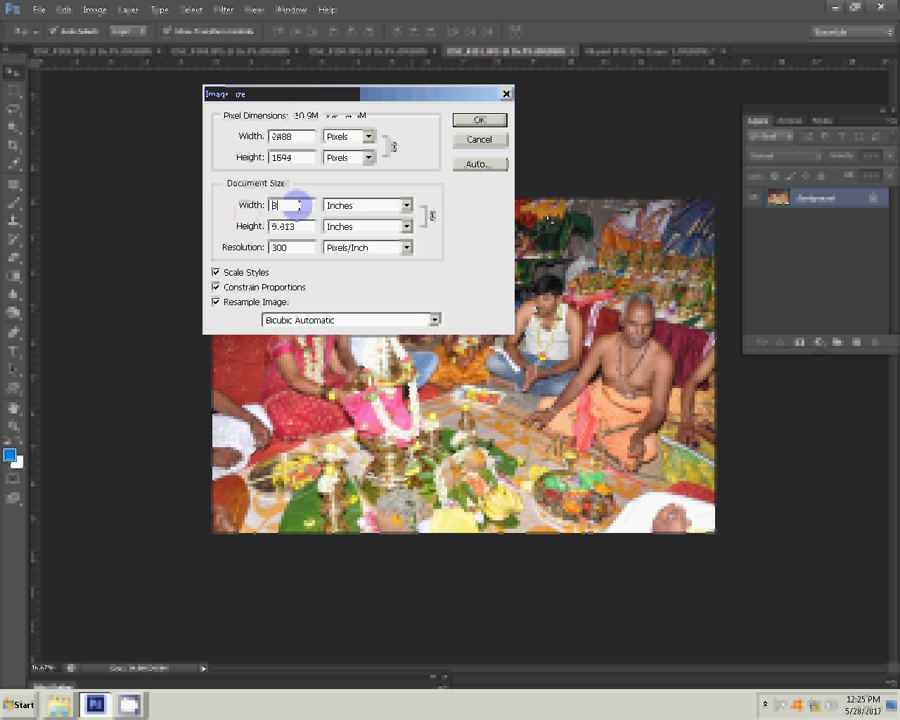
click(466, 120)
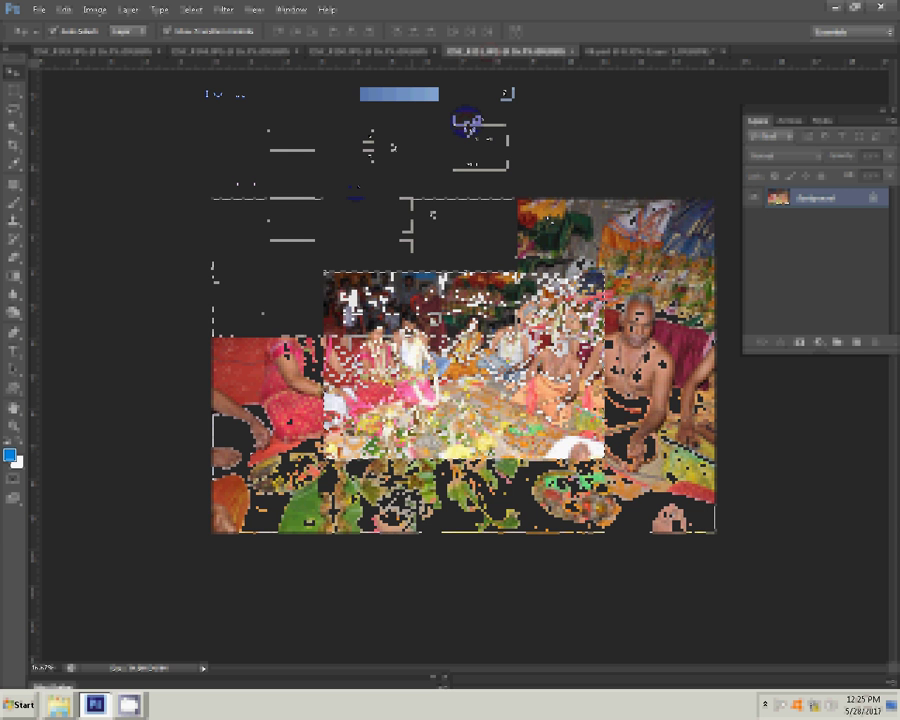
click(579, 55)
click(460, 263)
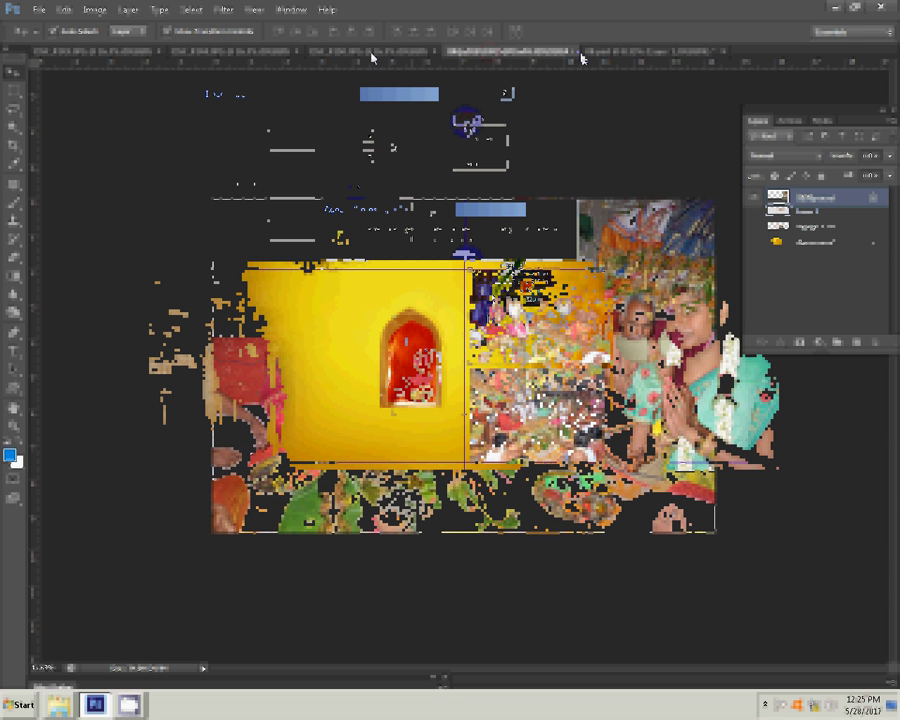
Resize DSC_0150 from 14.293 to 8 inches wide and close it without saving
key(ctrl+alt+i)
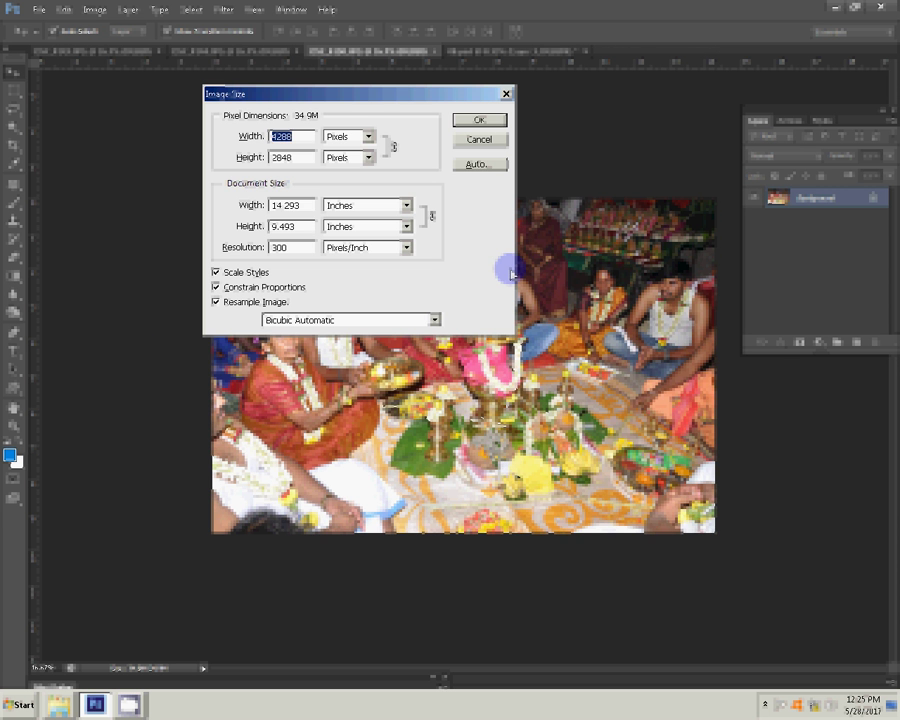
double_click(304, 201)
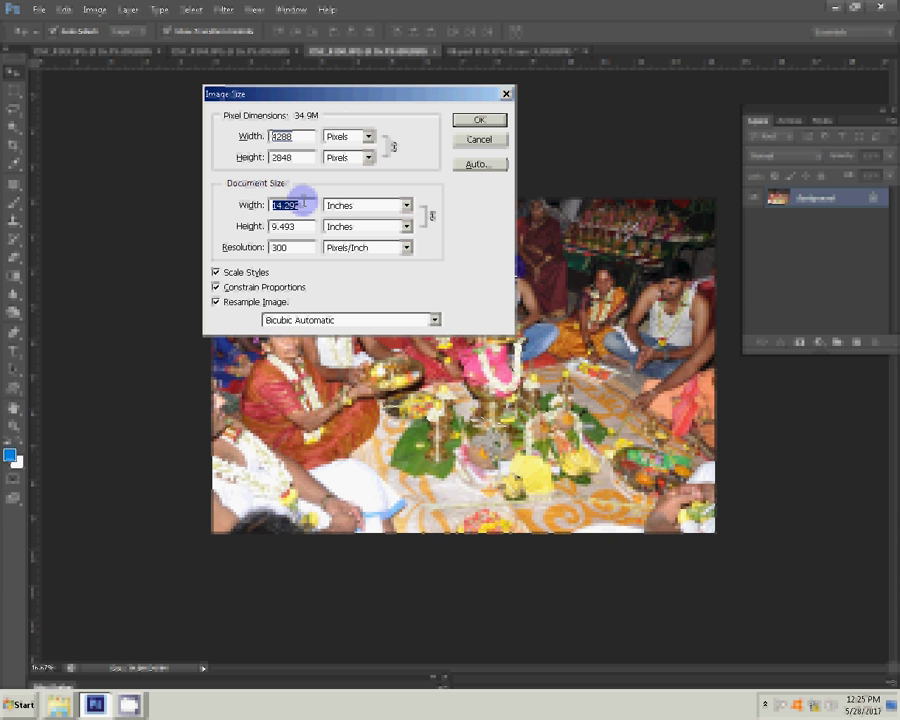
text(8)
click(479, 120)
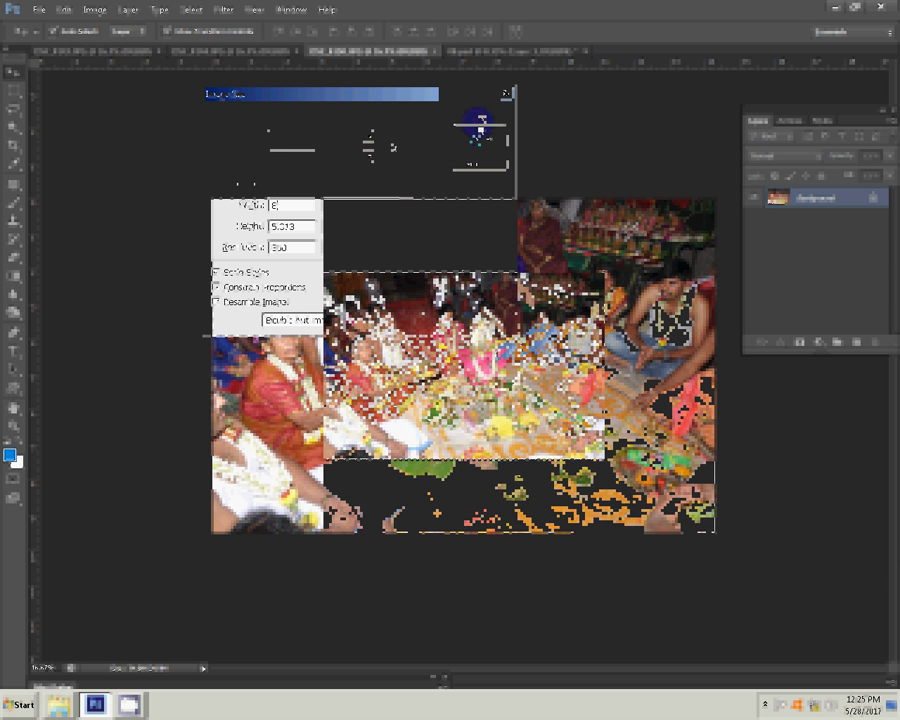
click(435, 51)
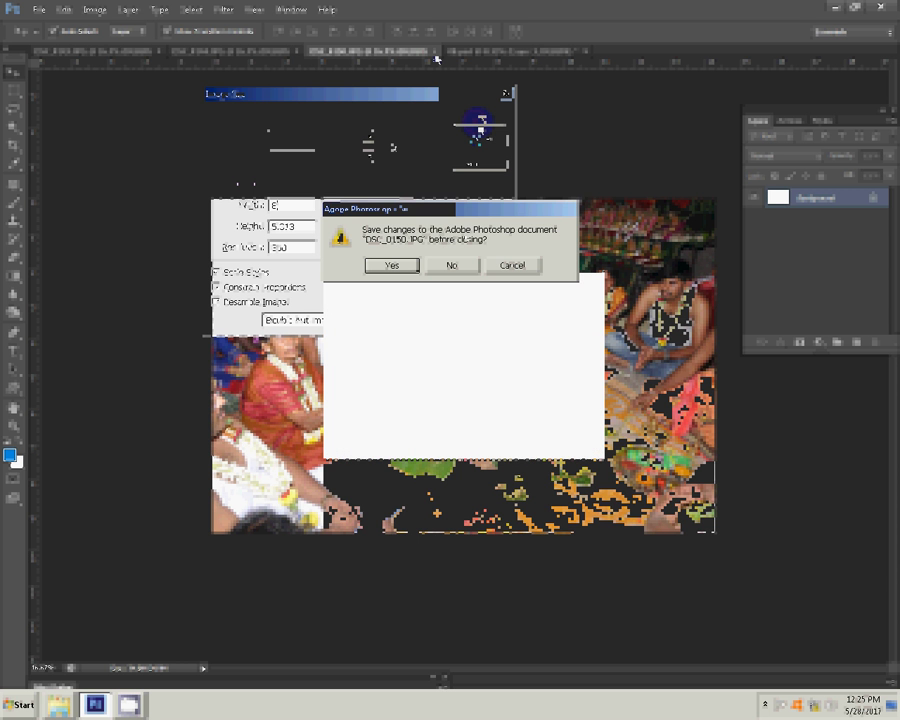
key(n)
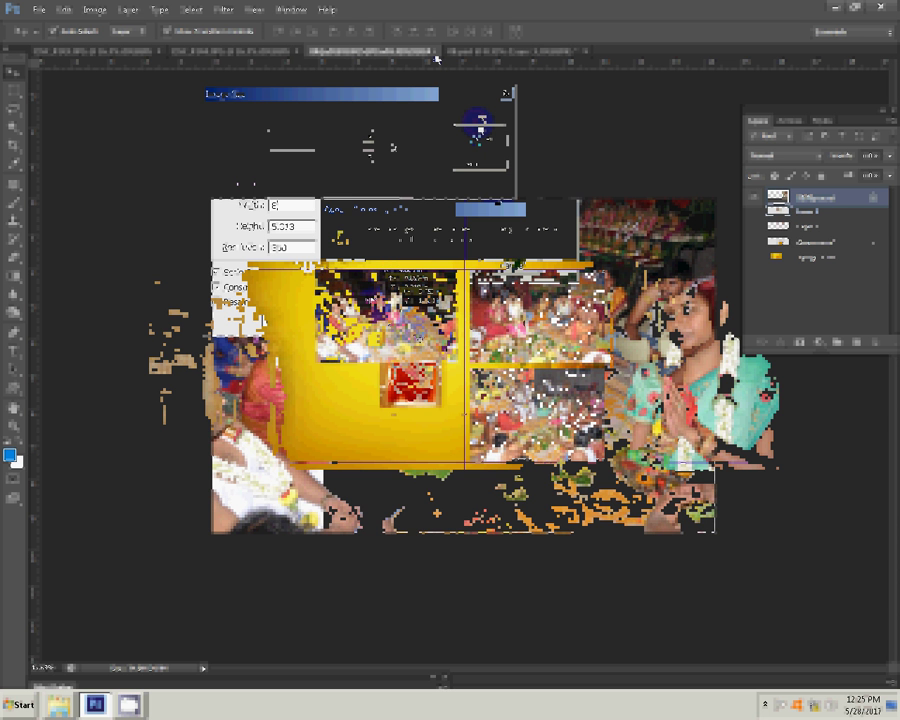
Resize the next ceremony photo to 8 inches wide and close it unsaved
click(234, 61)
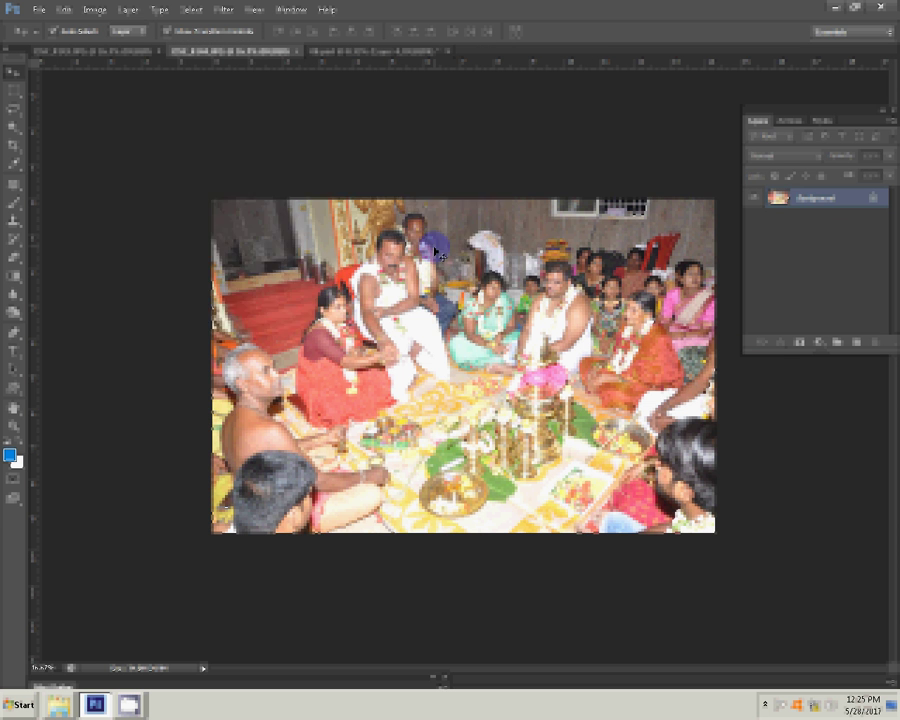
key(ctrl+alt+i)
double_click(291, 205)
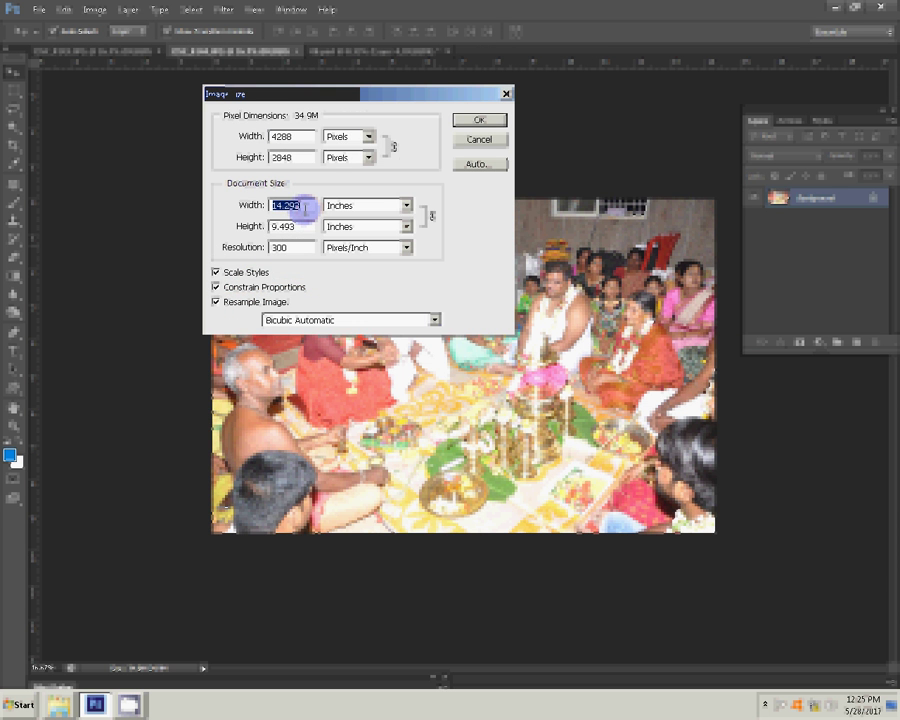
text(8)
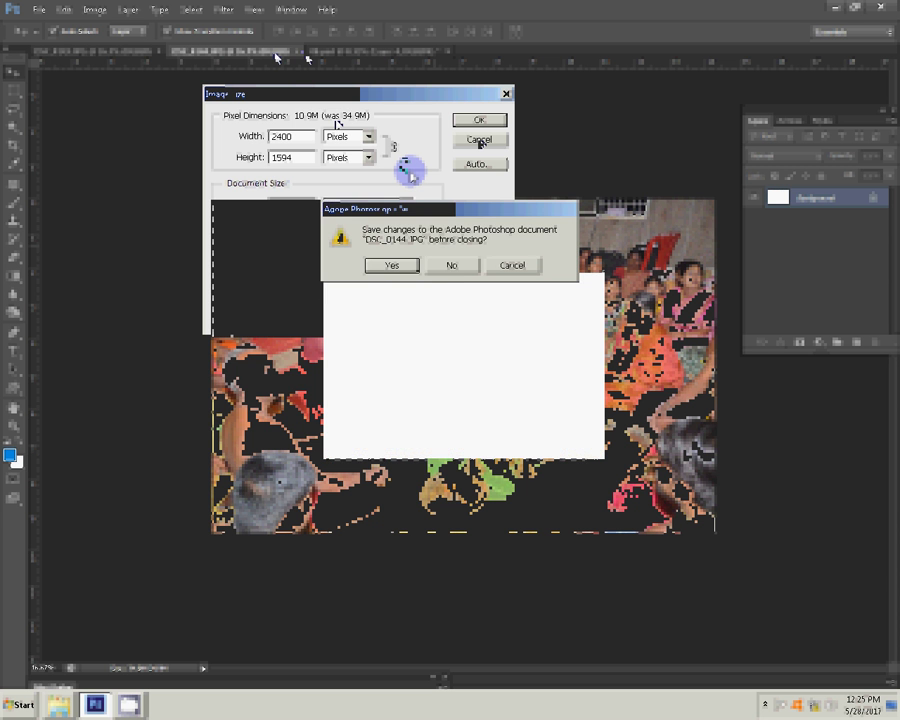
click(458, 266)
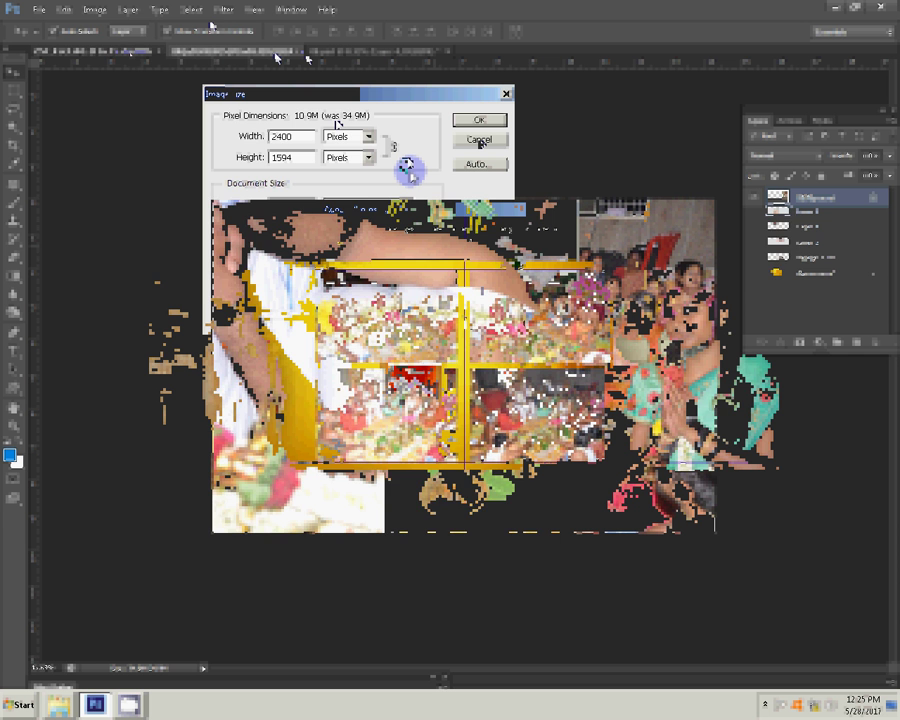
click(93, 10)
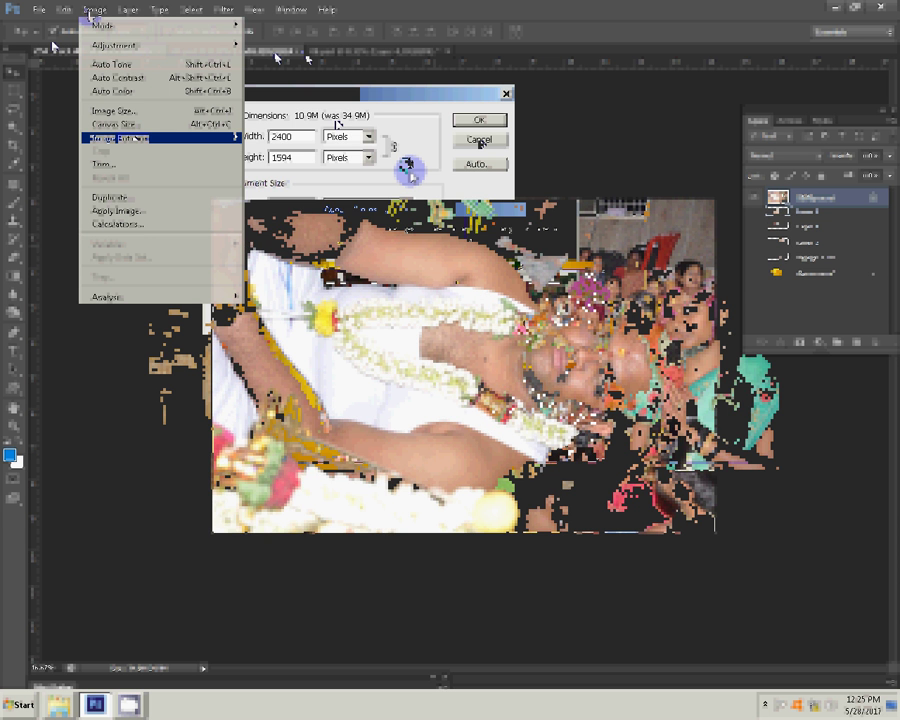
mouse_move(120, 137)
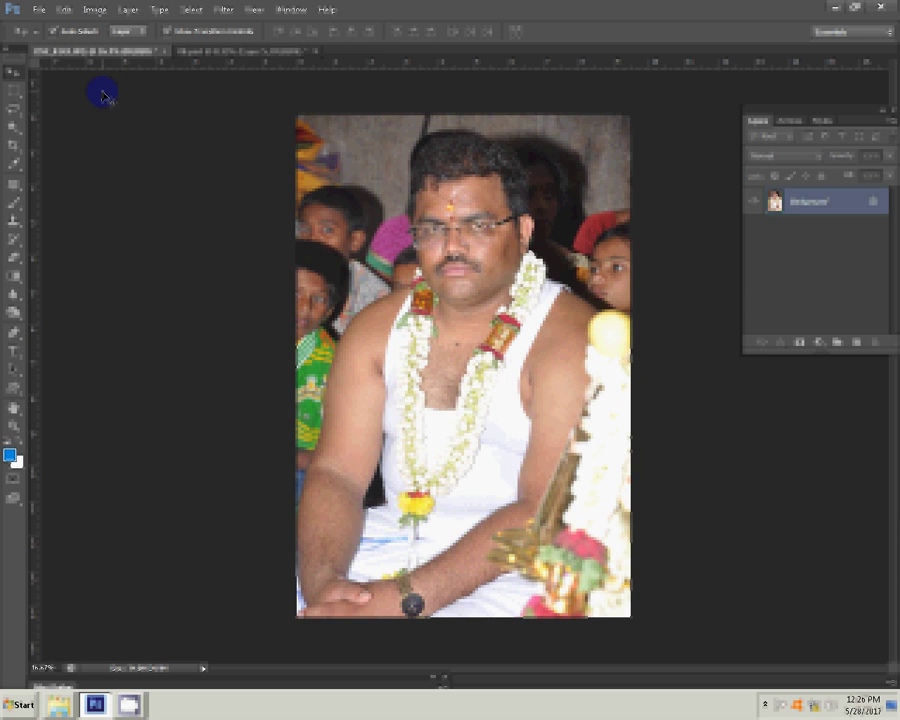
Rotate the groom's portrait upright and apply Portraiture skin smoothing to it
click(93, 10)
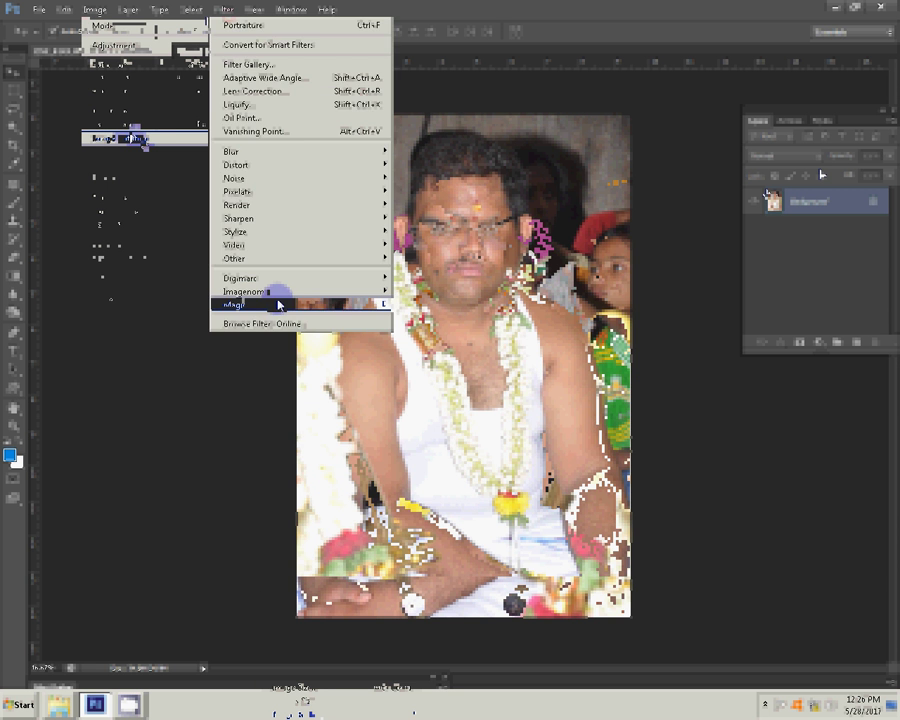
mouse_move(246, 291)
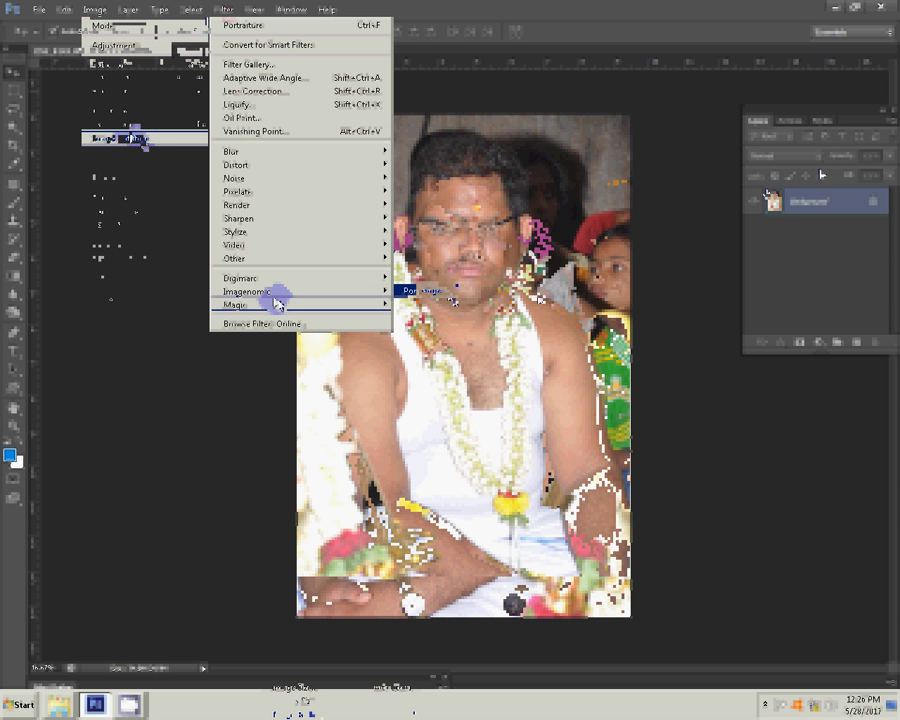
click(468, 290)
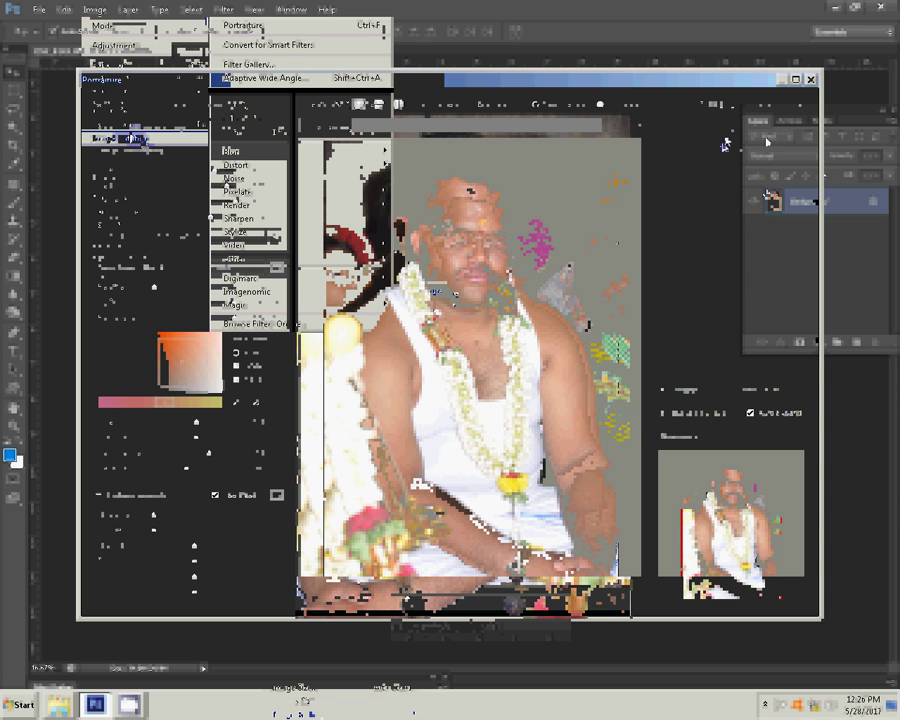
click(726, 149)
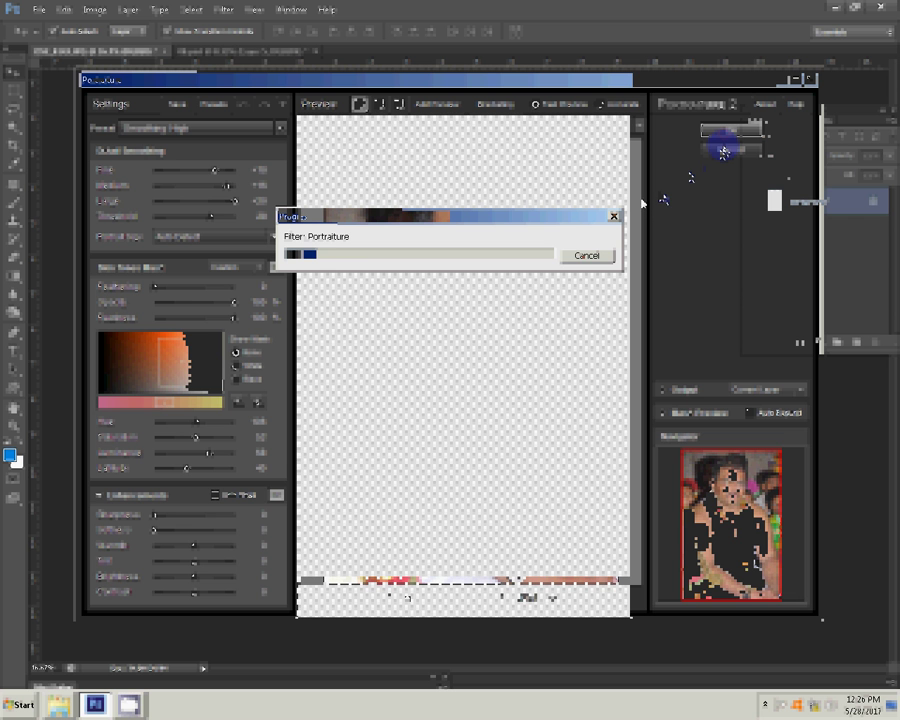
click(577, 256)
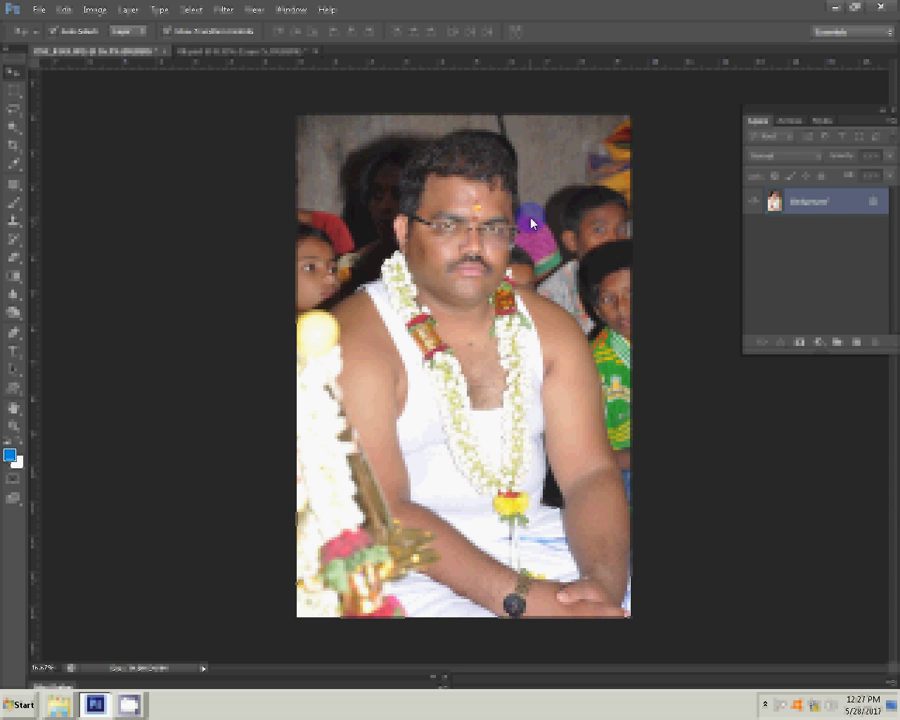
Undo the stray stroke, copy the groom portrait, close it unsaved, and paste it into the album
drag(557, 330, 578, 345)
key(ctrl+z)
click(55, 12)
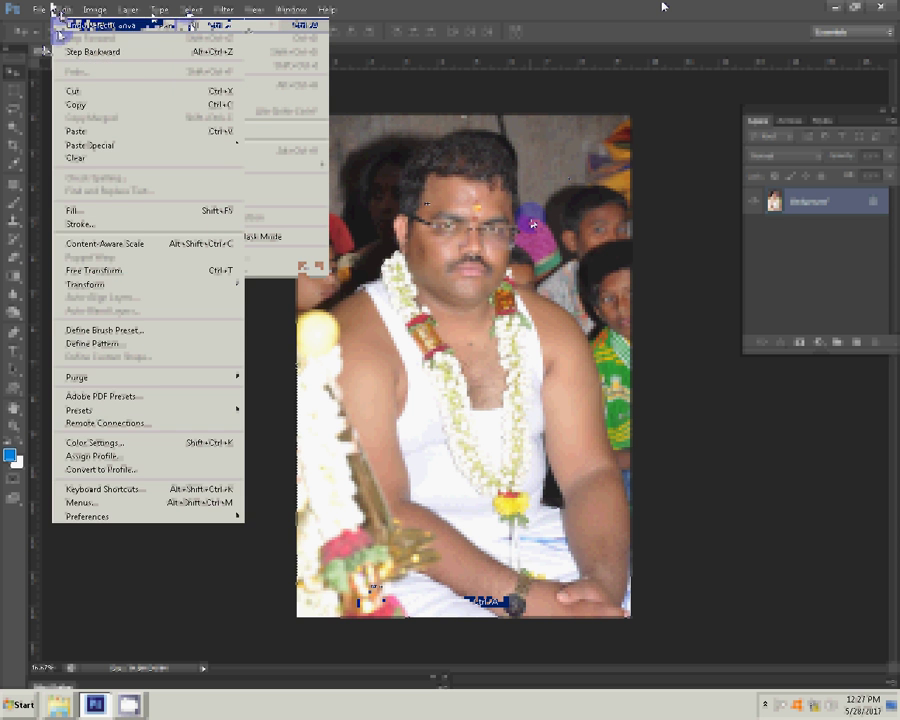
click(52, 8)
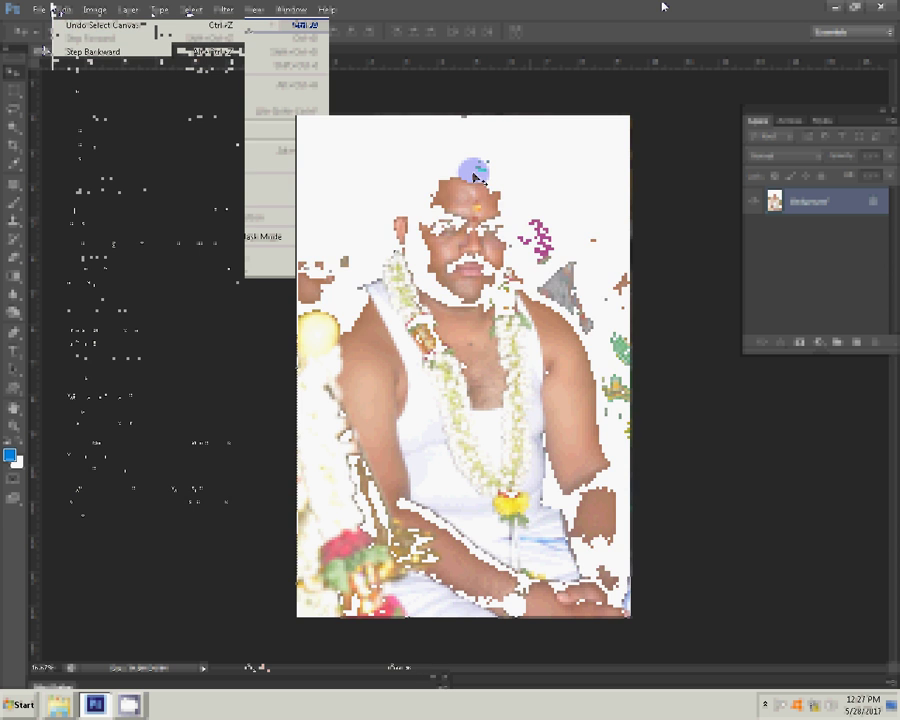
key(ctrl+w)
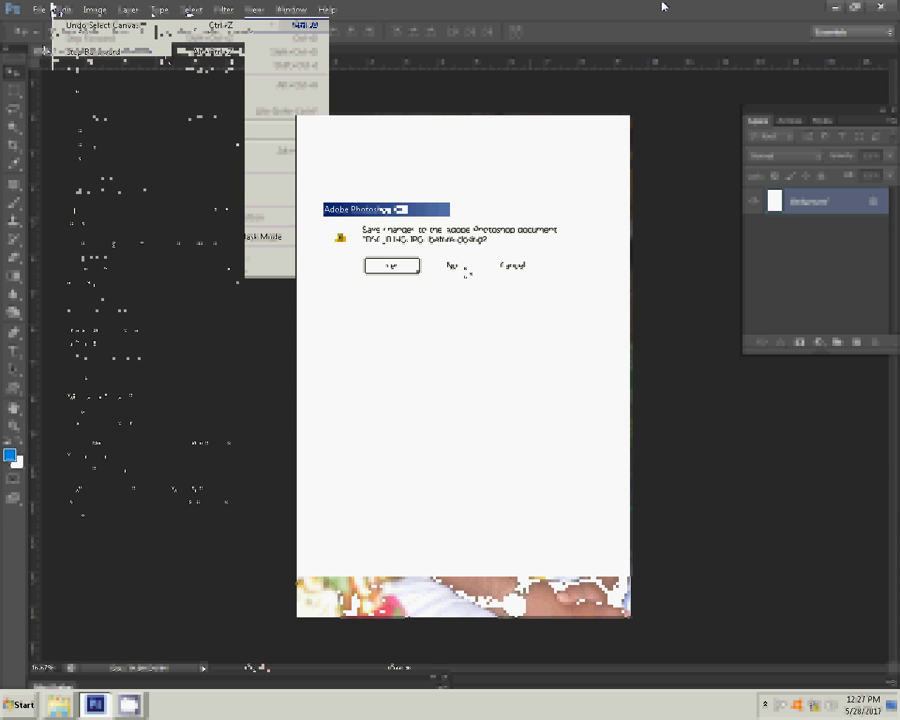
key(n)
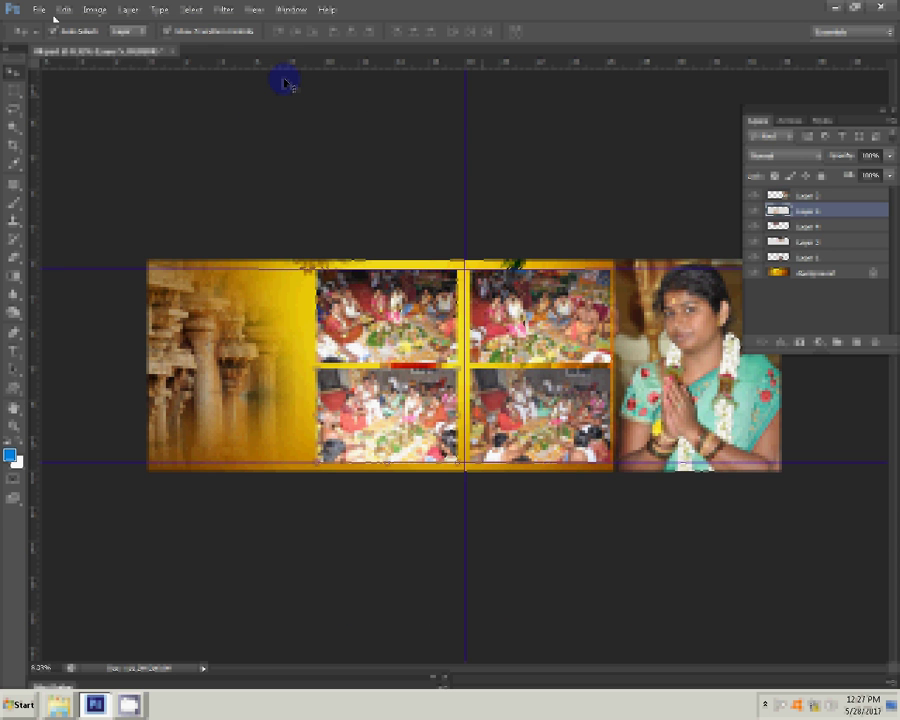
click(63, 10)
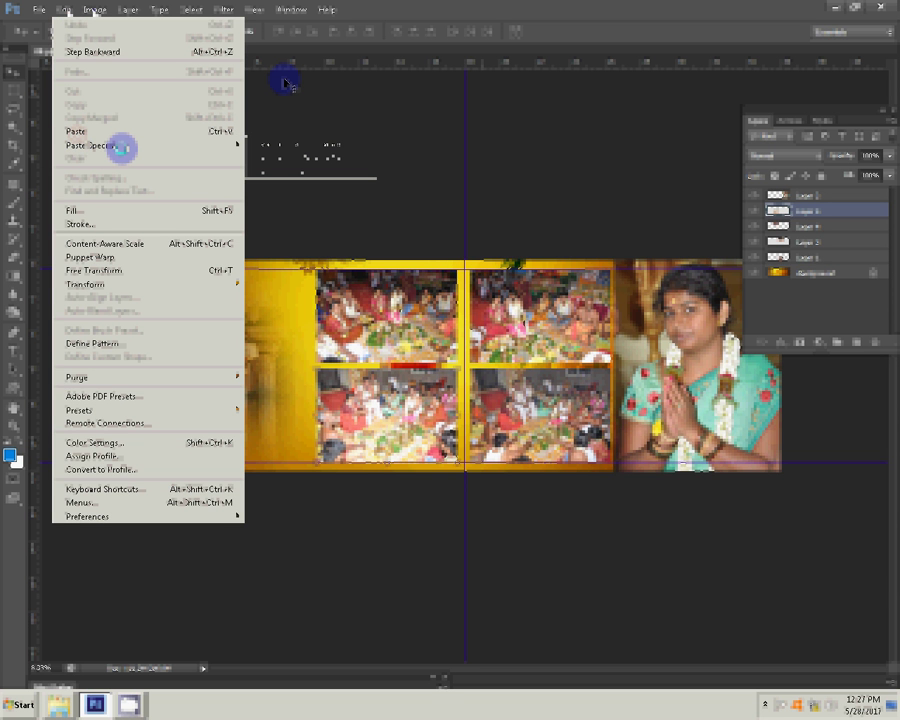
click(121, 148)
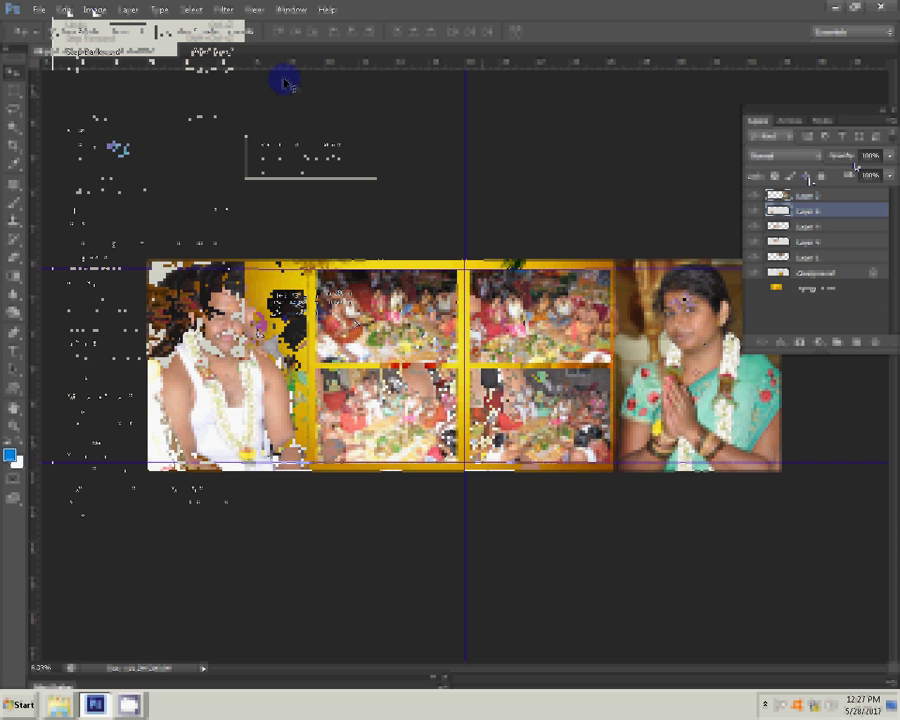
click(685, 298)
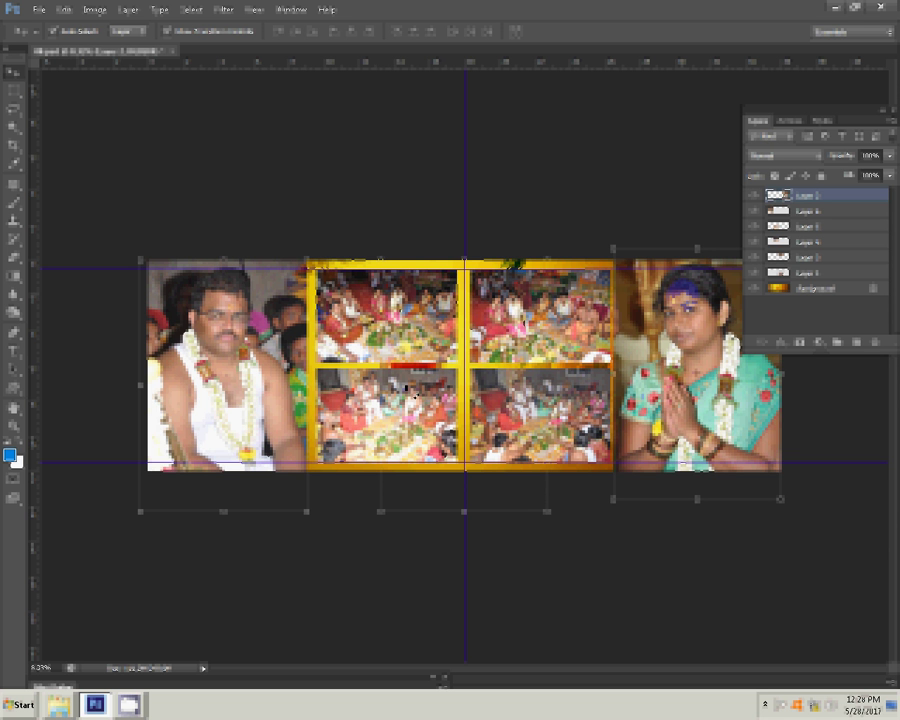
Add a Stroke effect using a pattern from the Color Paper library at size 22
click(781, 342)
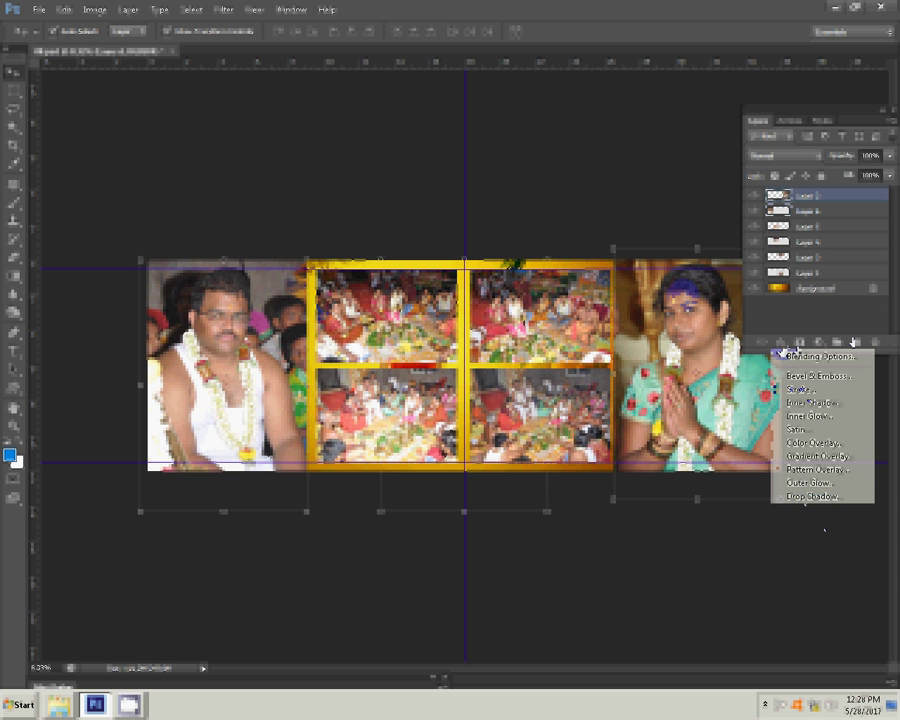
click(798, 389)
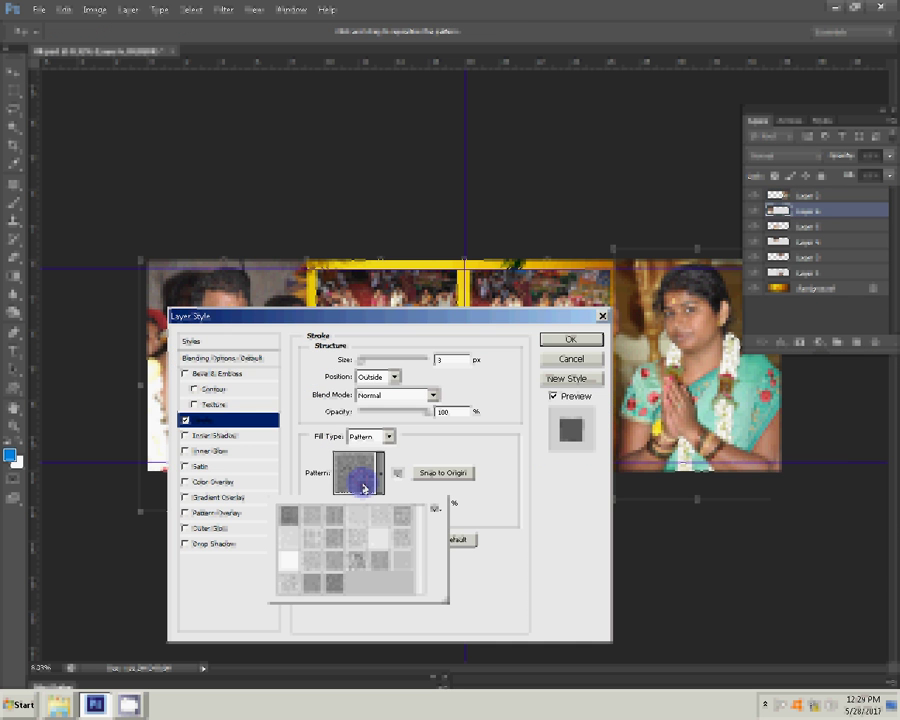
click(435, 509)
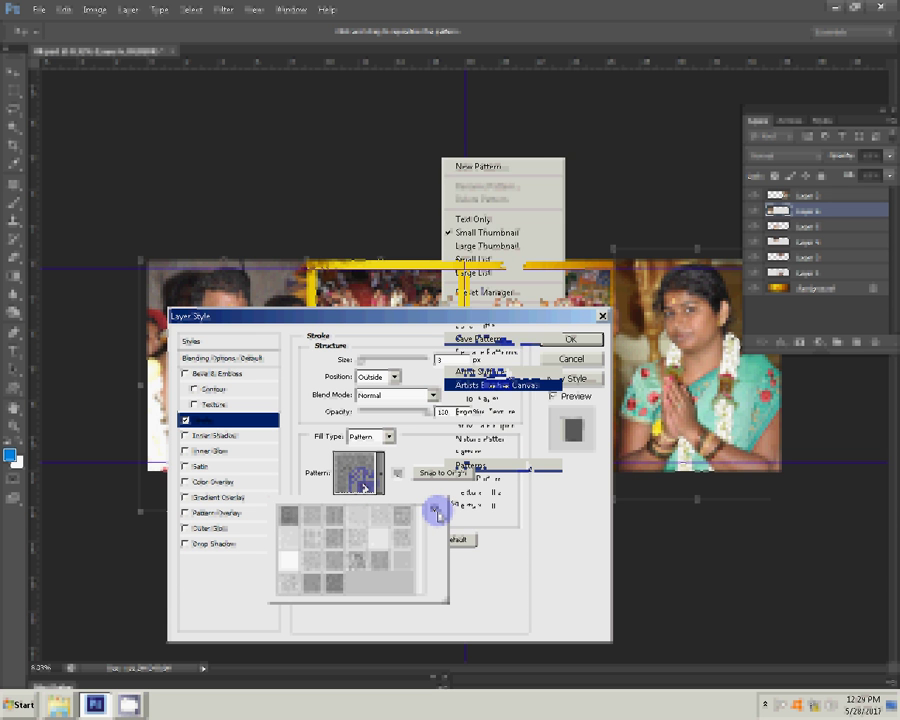
key(Return)
key(Escape)
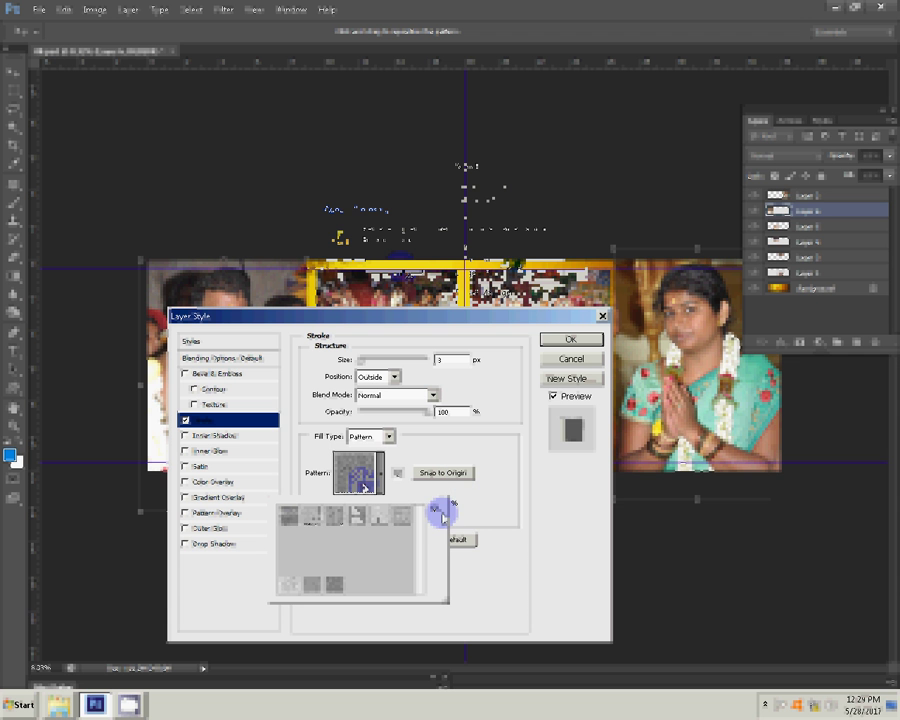
click(441, 514)
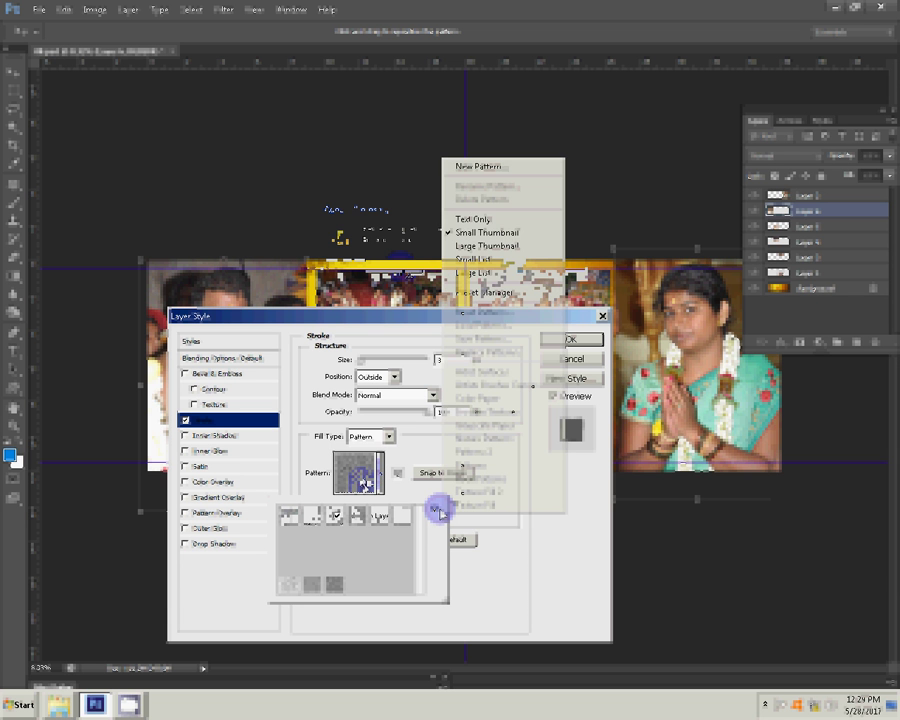
click(484, 398)
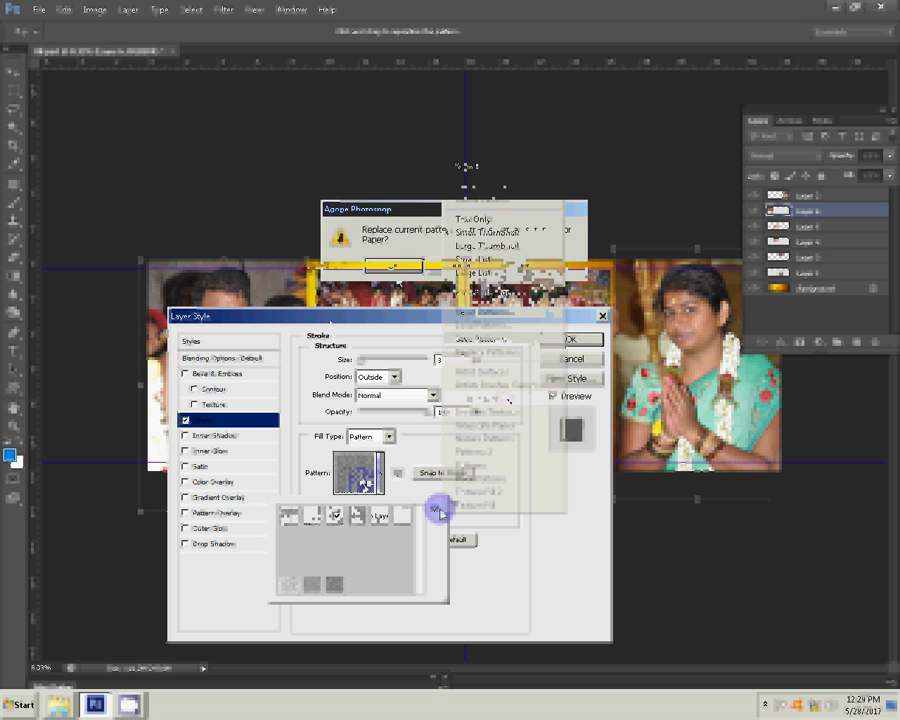
click(393, 266)
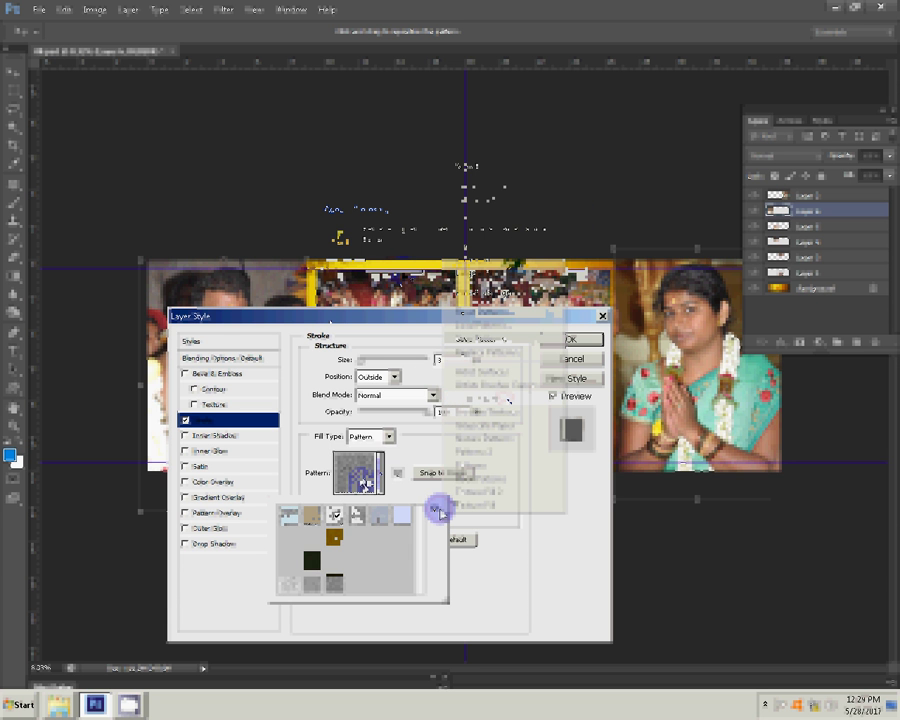
click(387, 394)
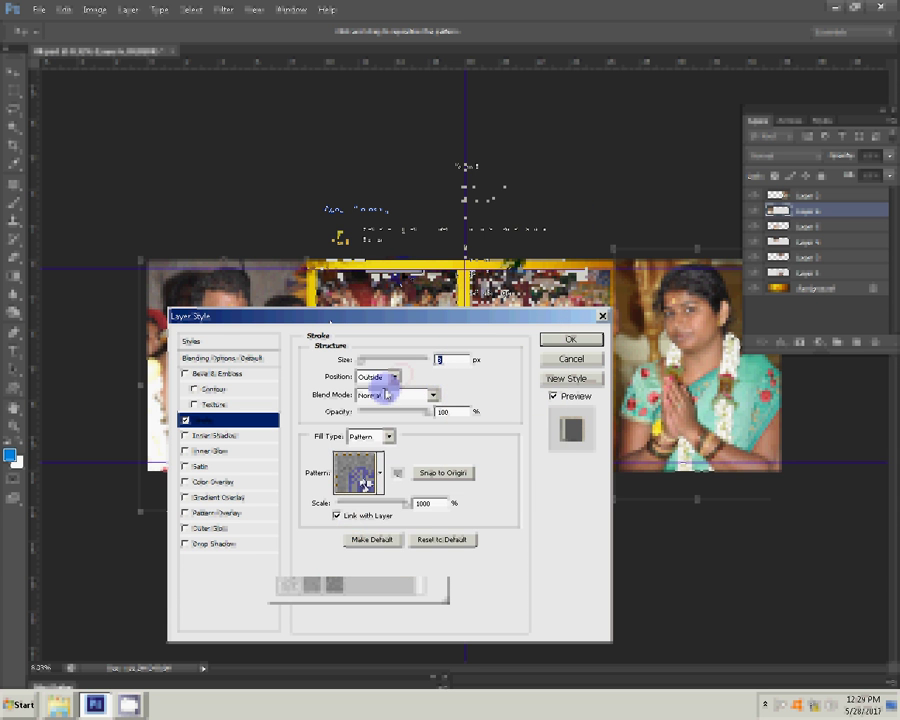
text(22)
click(571, 339)
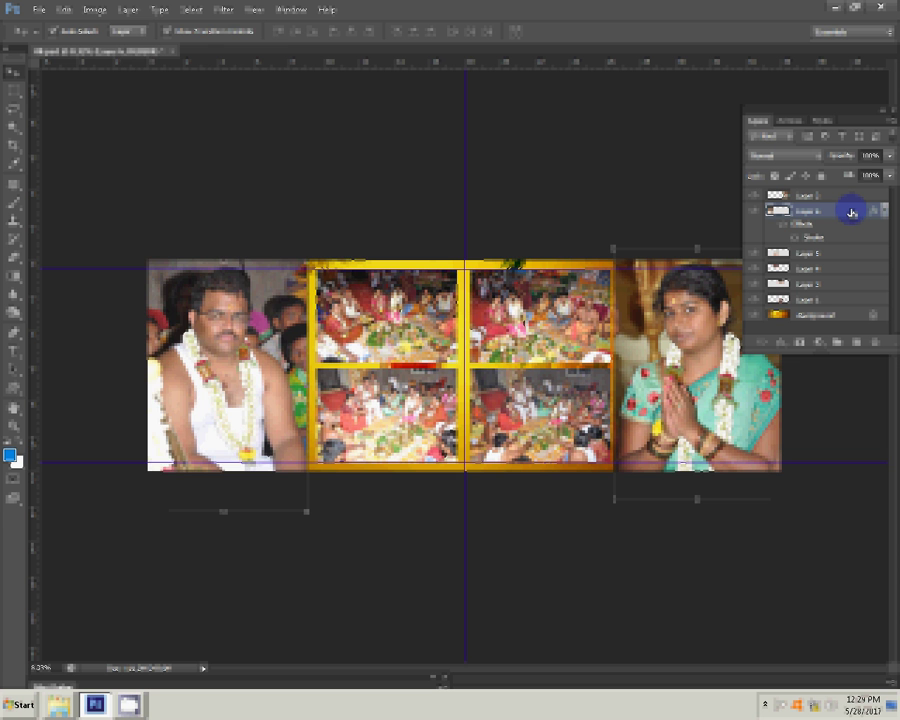
Copy the stroked layer's style and paste it onto three other photo layers
click(121, 14)
mouse_move(190, 85)
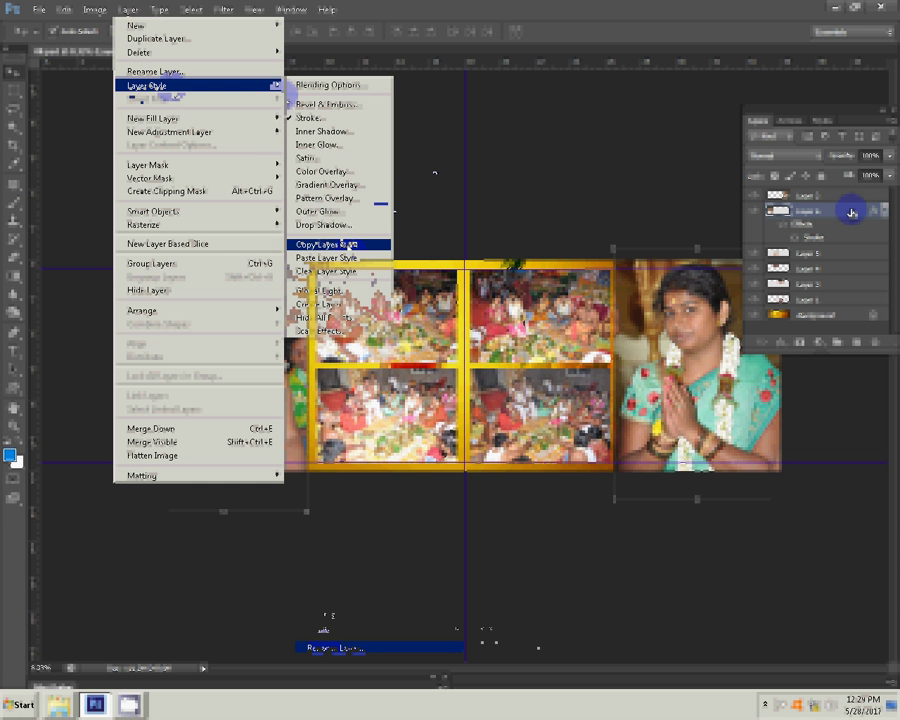
click(330, 244)
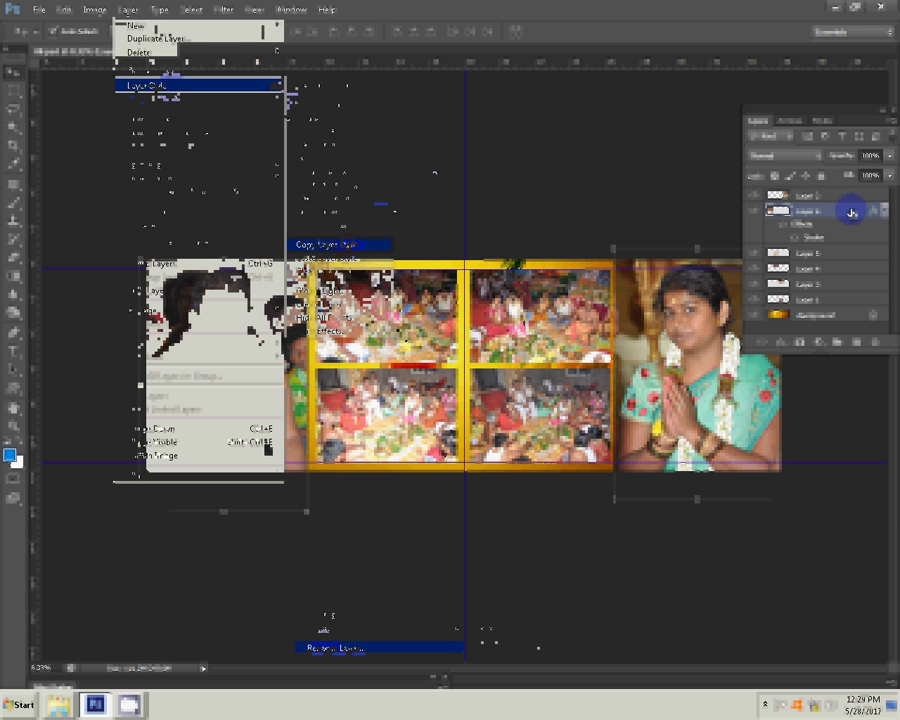
right_click(857, 271)
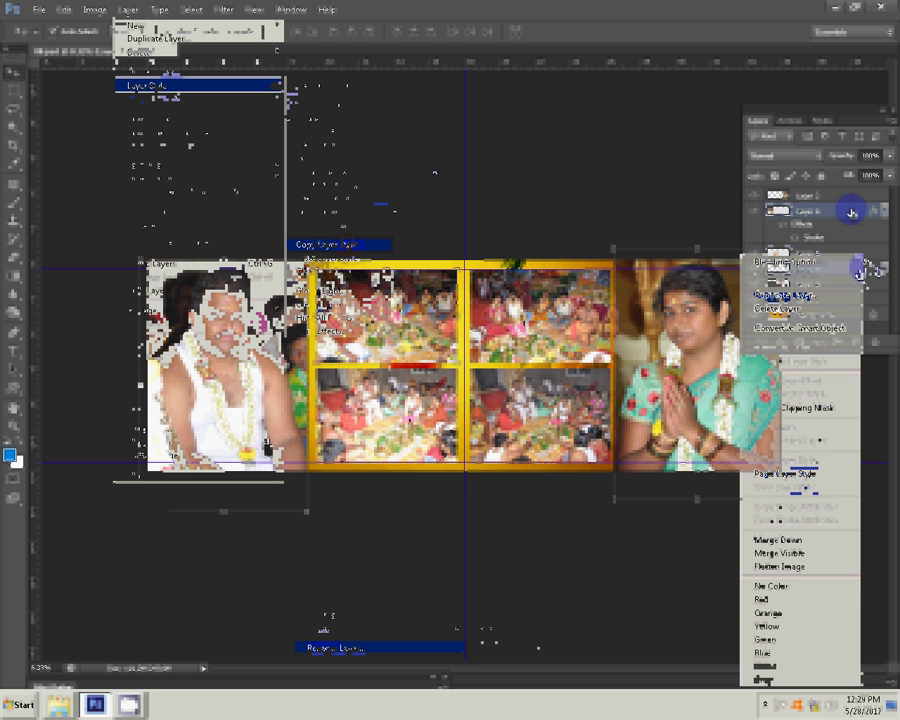
click(790, 472)
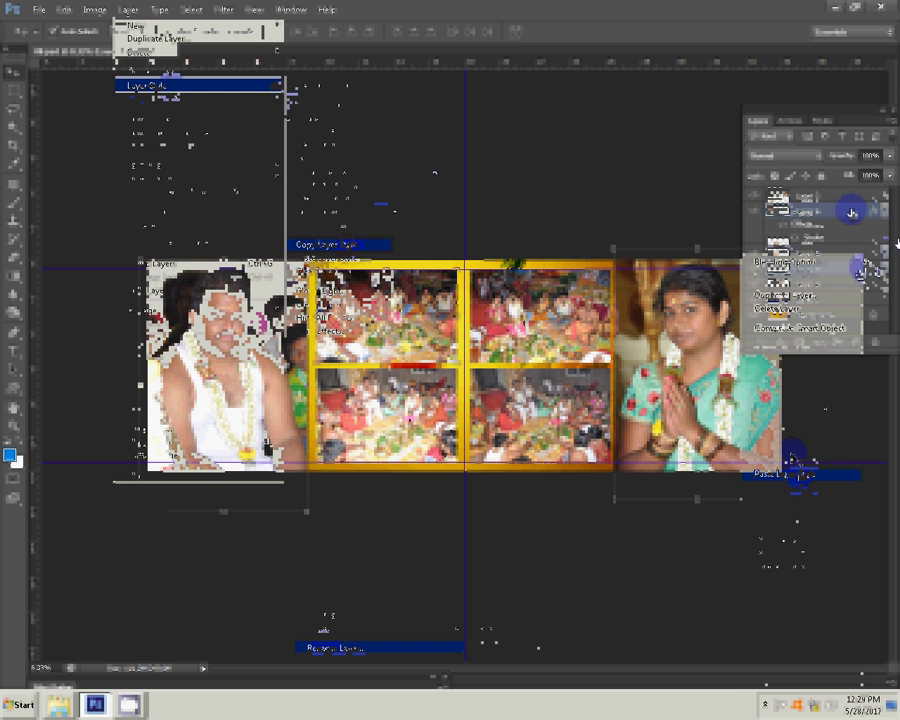
right_click(860, 270)
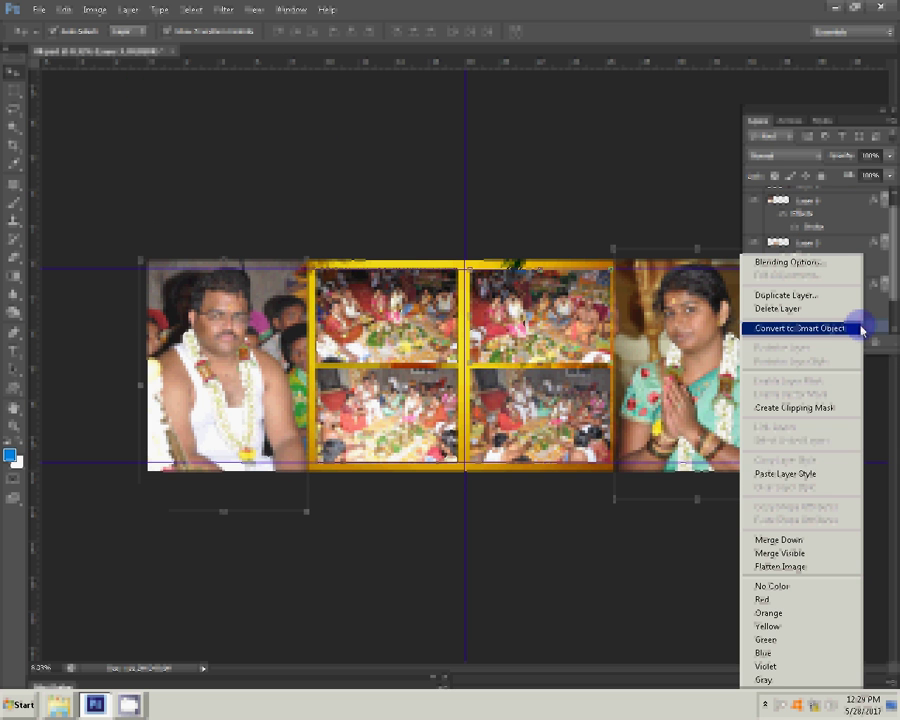
click(803, 476)
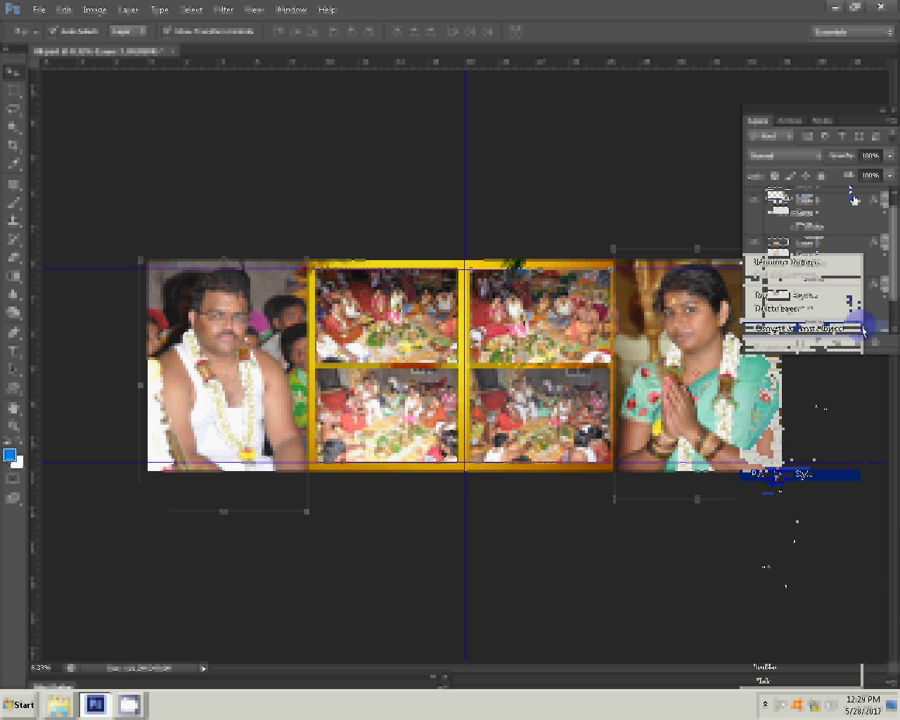
right_click(855, 200)
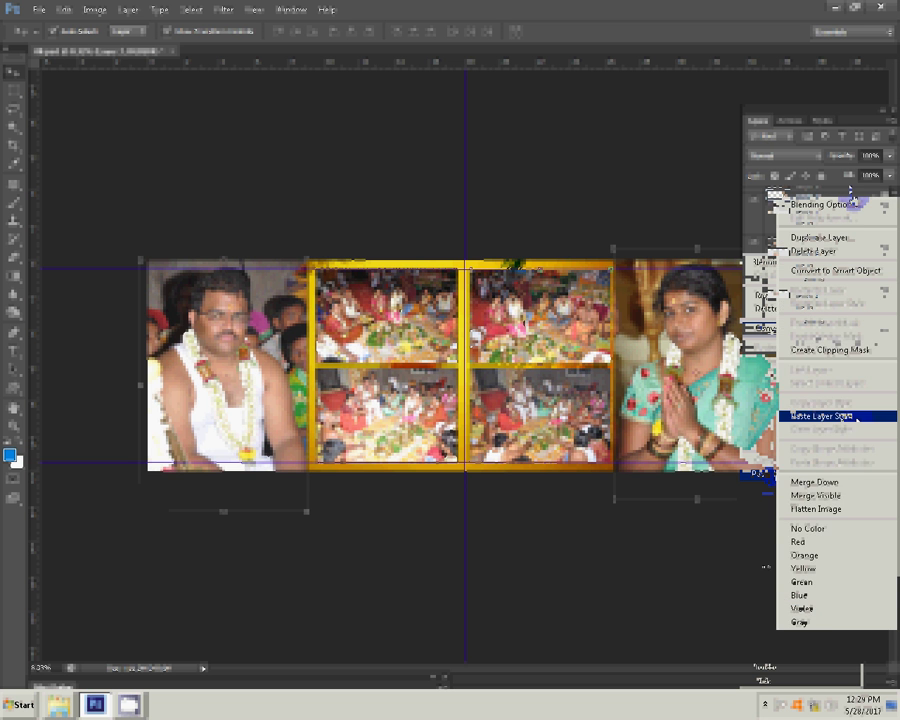
click(820, 415)
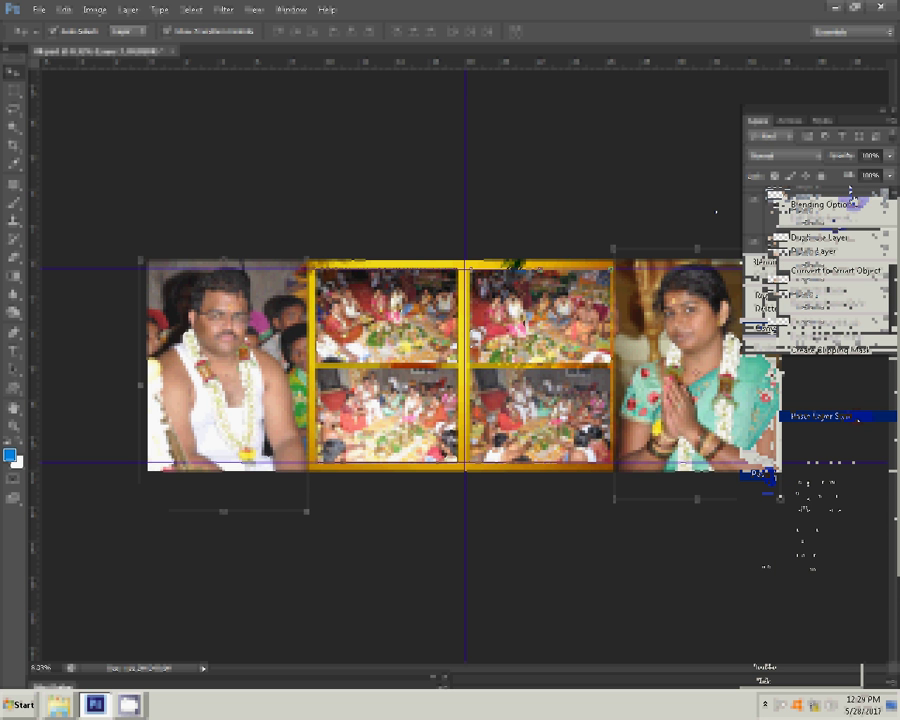
click(38, 10)
Save the spread as Photoshop PSD '09' in the album folder beside spreads 01–08
key(Down)
key(Down)
key(Down)
key(Return)
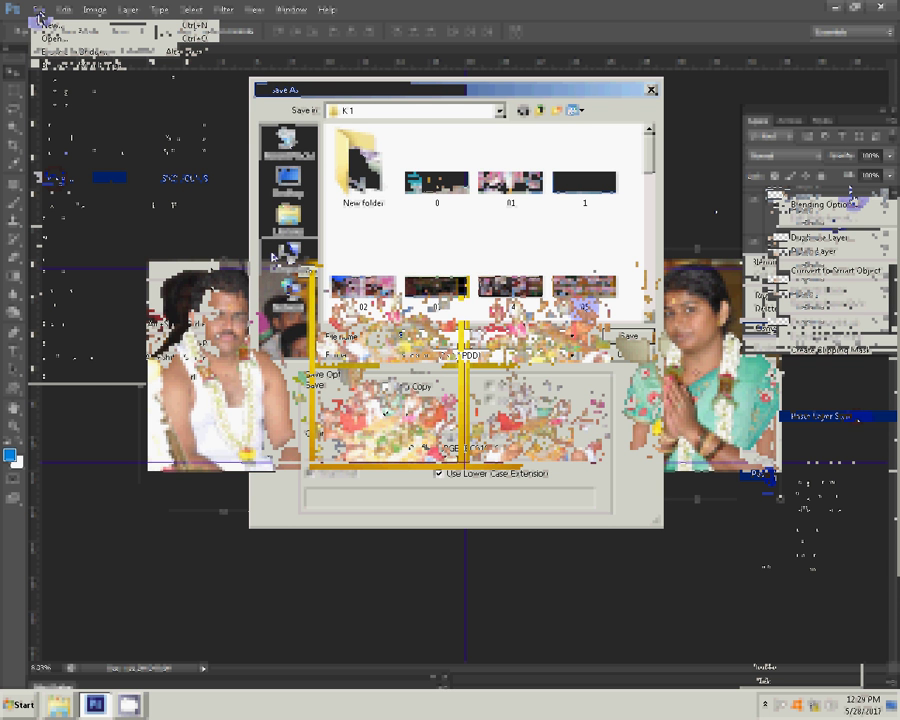
click(128, 704)
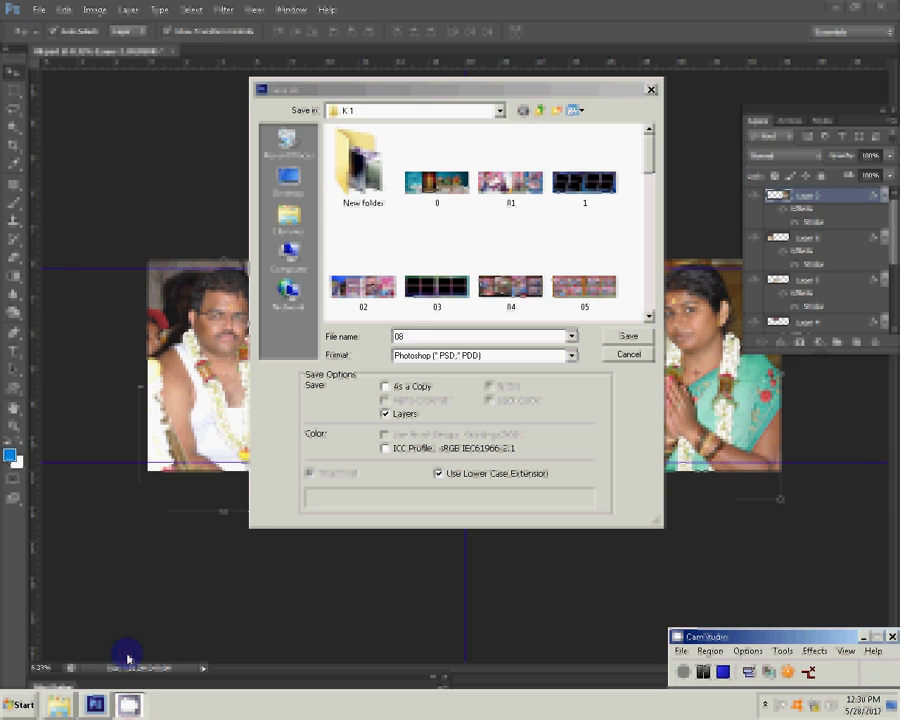
click(290, 258)
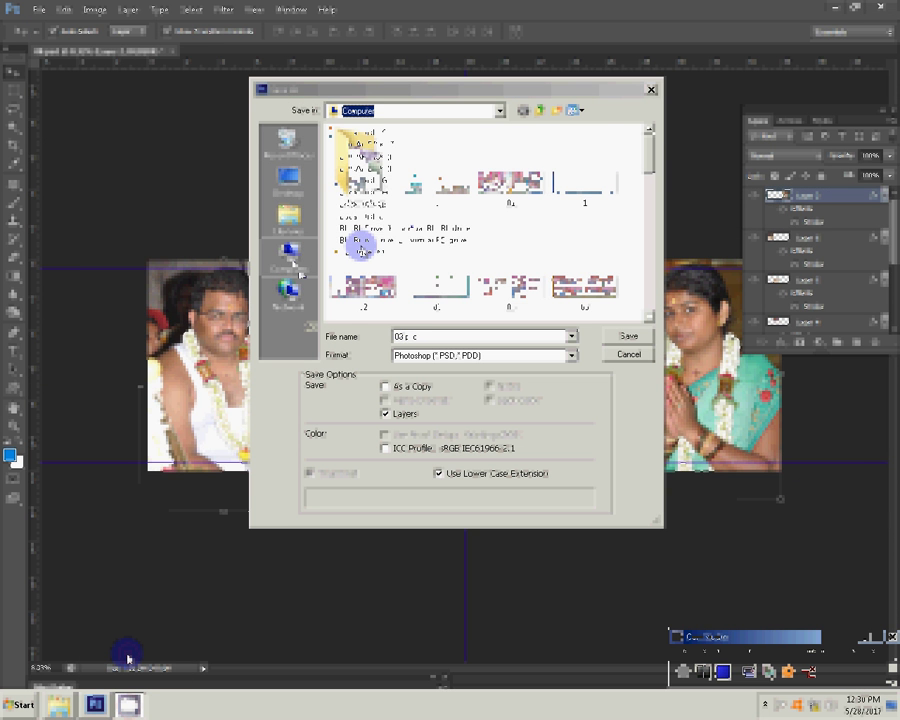
double_click(360, 248)
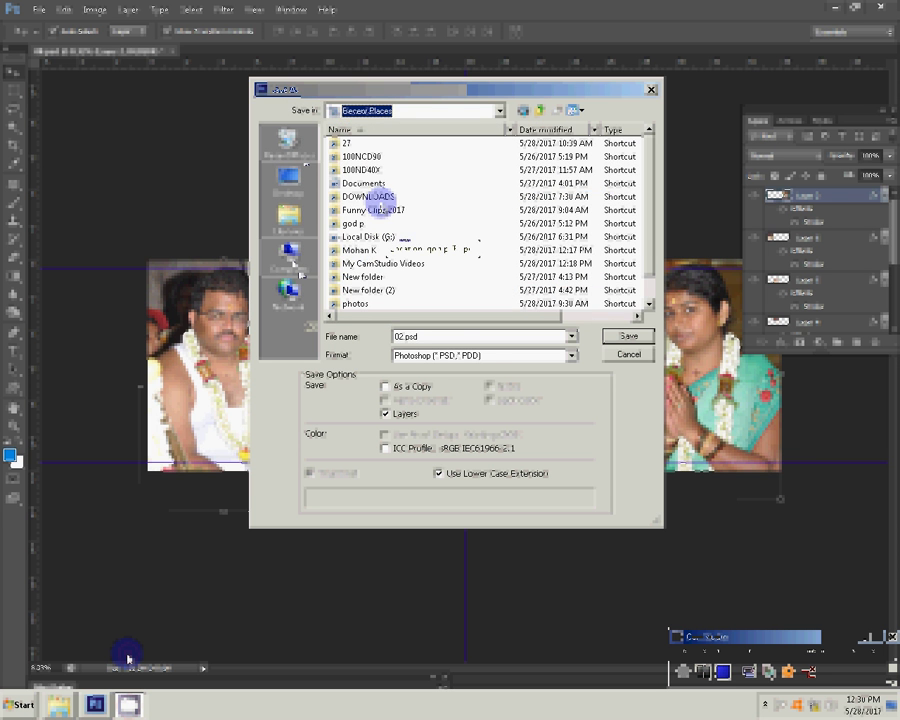
double_click(365, 251)
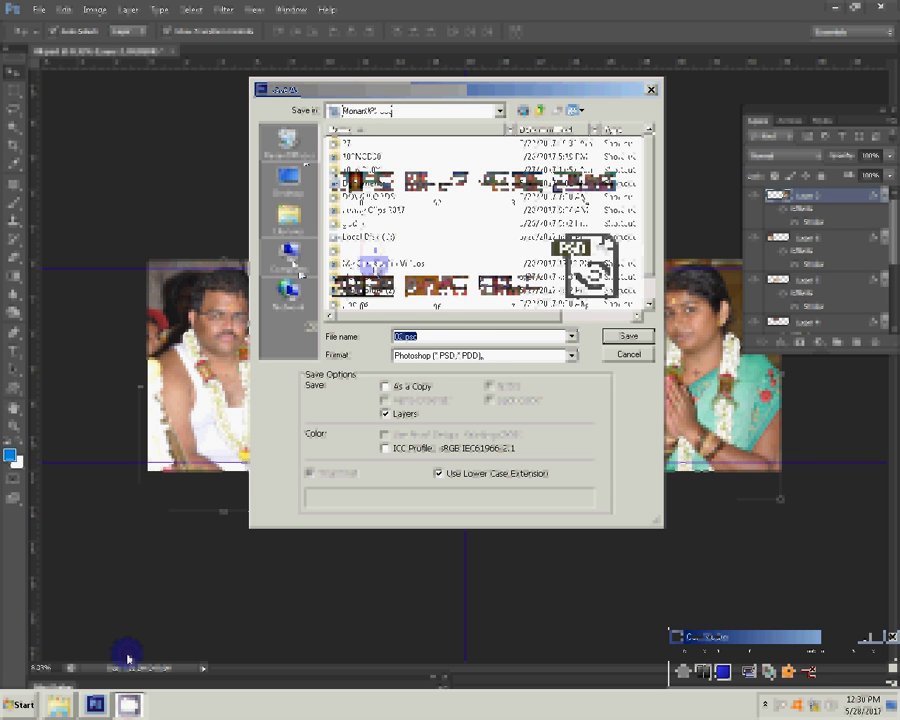
double_click(460, 336)
text(0)
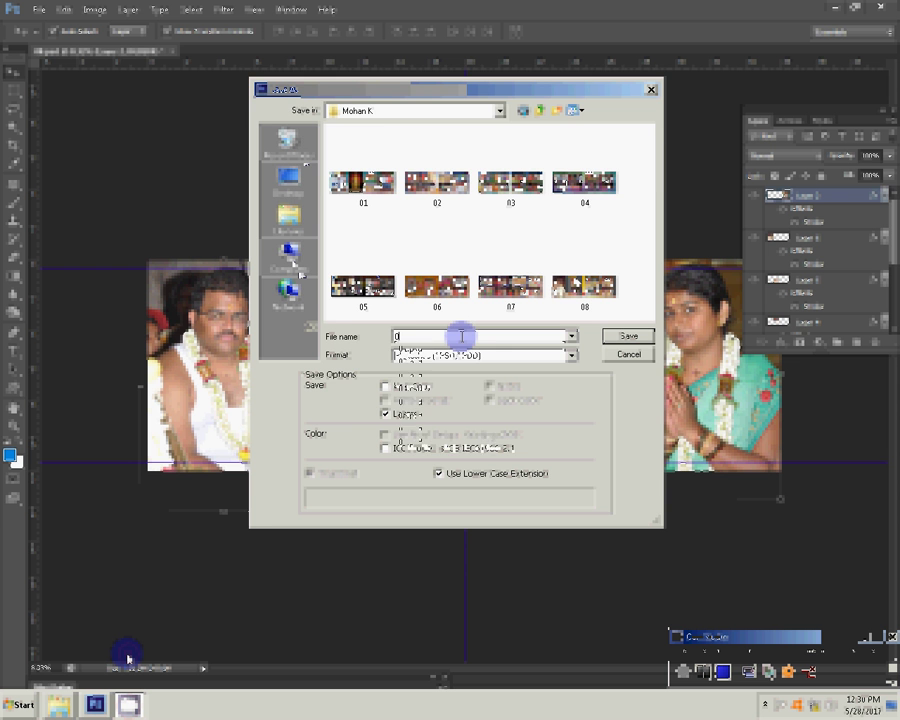
text(9)
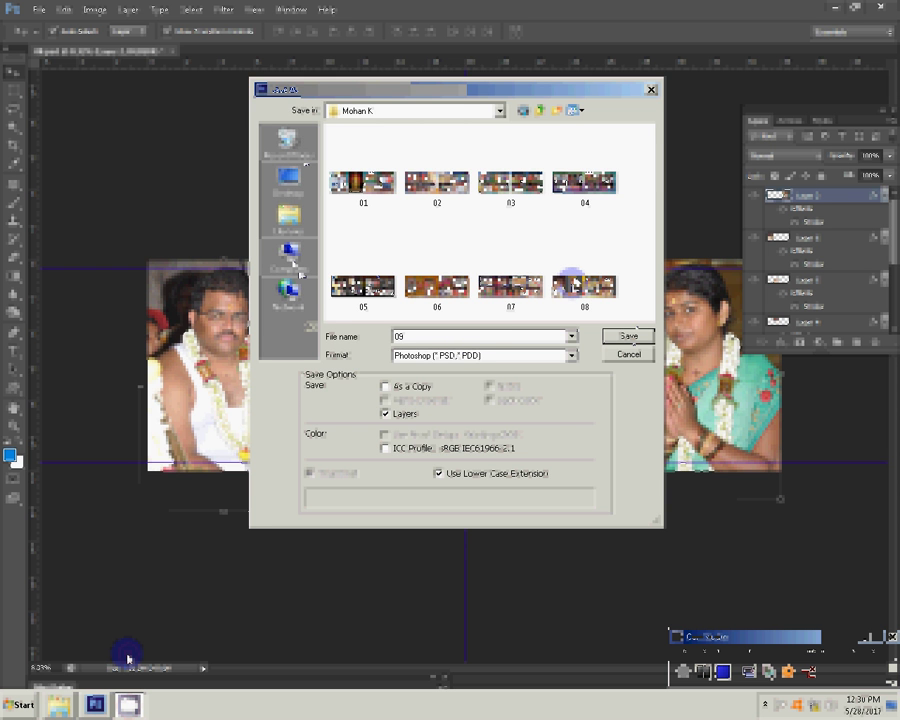
key(Return)
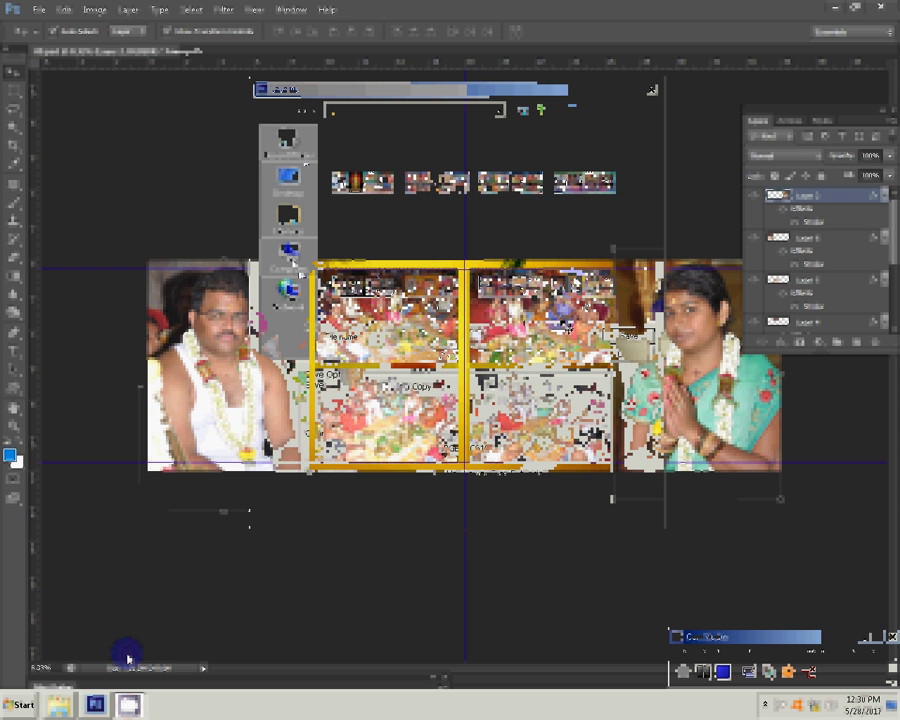